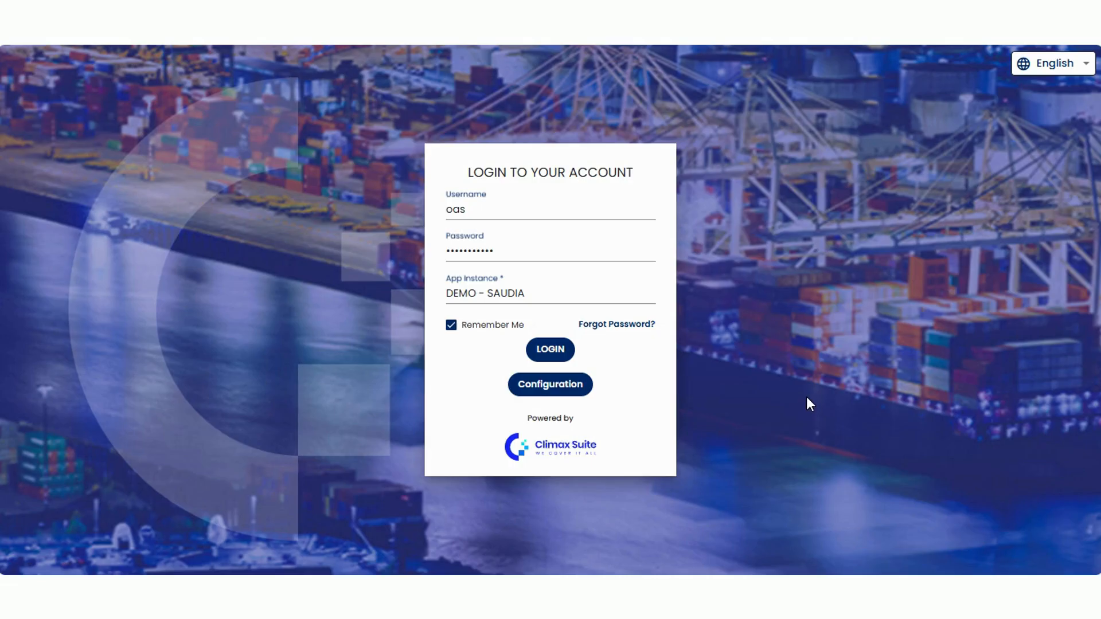
Log in and open the Chart of Account setup page under GL by searching the menu for chart.
click(548, 352)
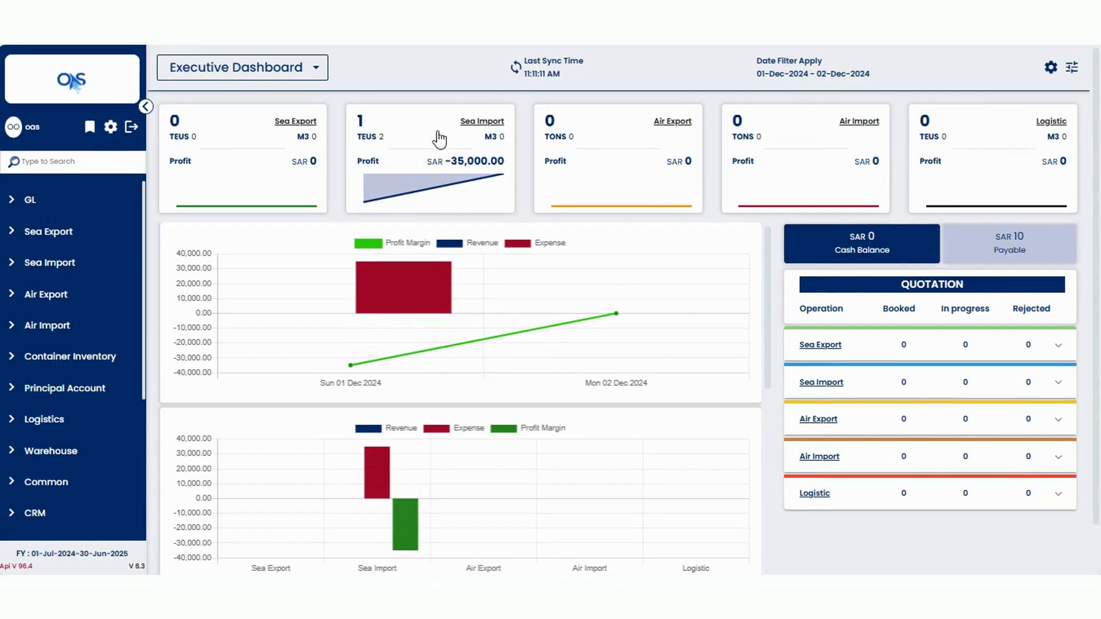
click(90, 160)
text(chart)
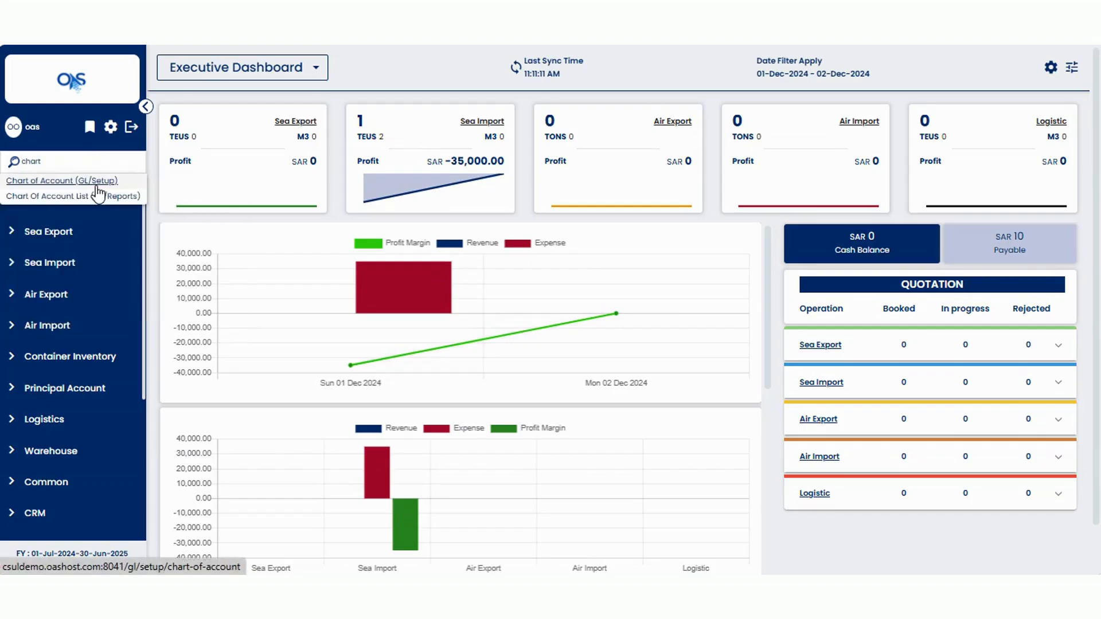
click(178, 224)
click(10, 201)
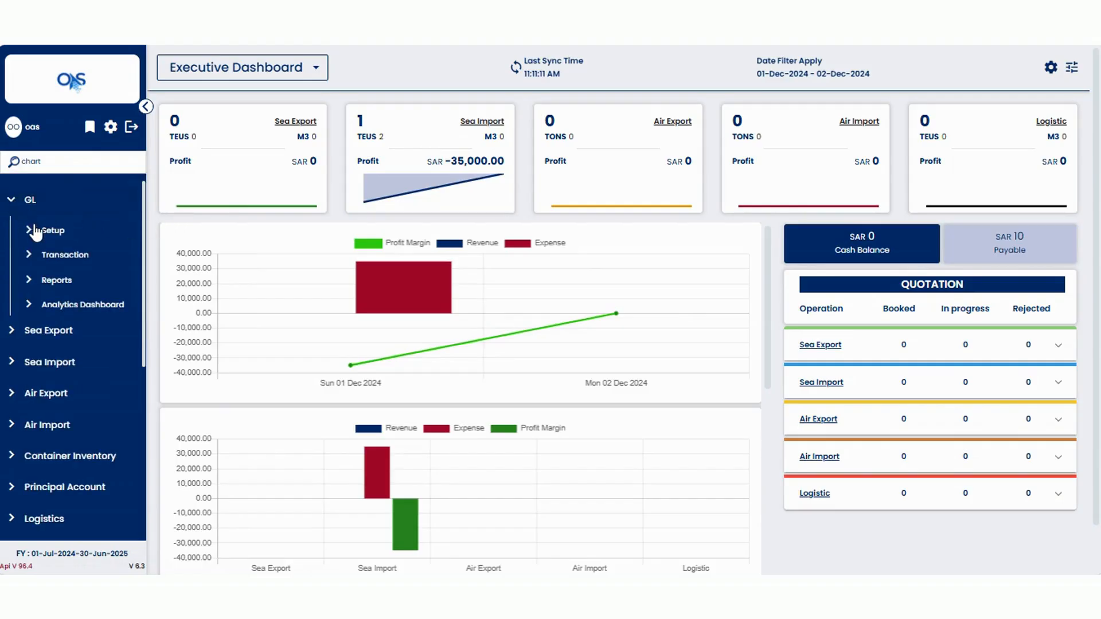
click(31, 232)
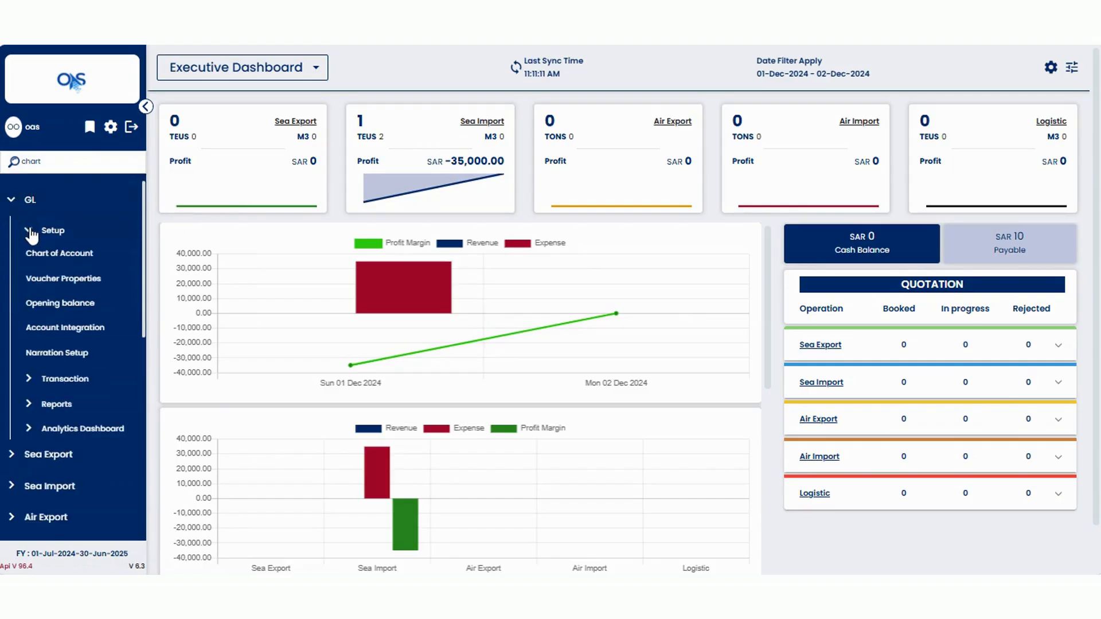
click(74, 259)
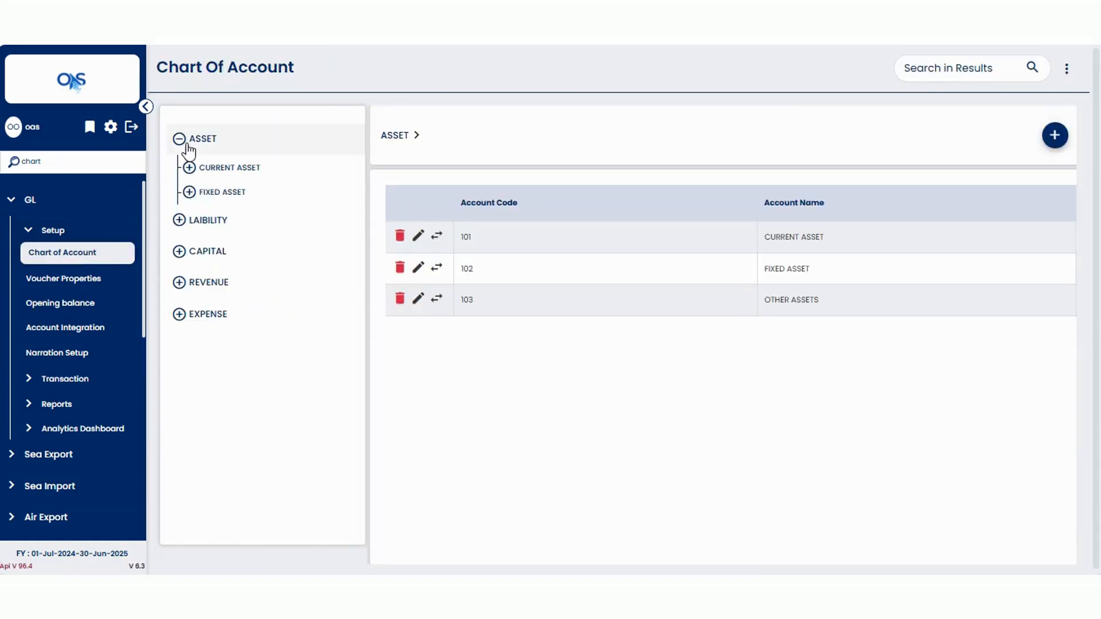
Examine the ASSET hierarchy down through CURRENT ASSET, CASH & BANK BALANCE and BANKS with their account codes.
click(187, 146)
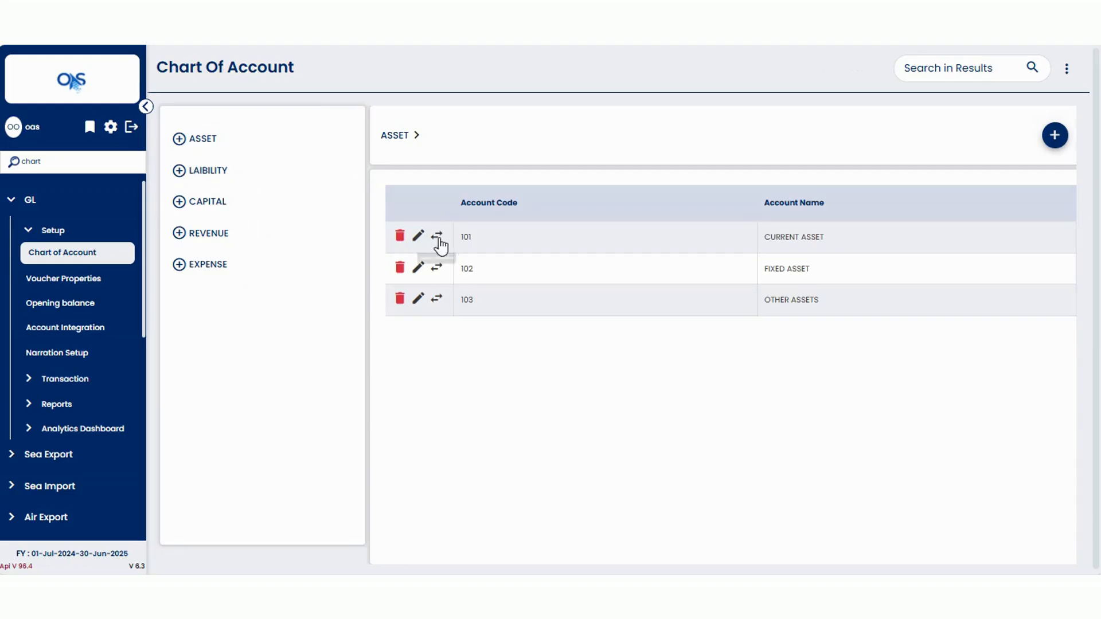
double_click(465, 238)
click(497, 247)
click(180, 143)
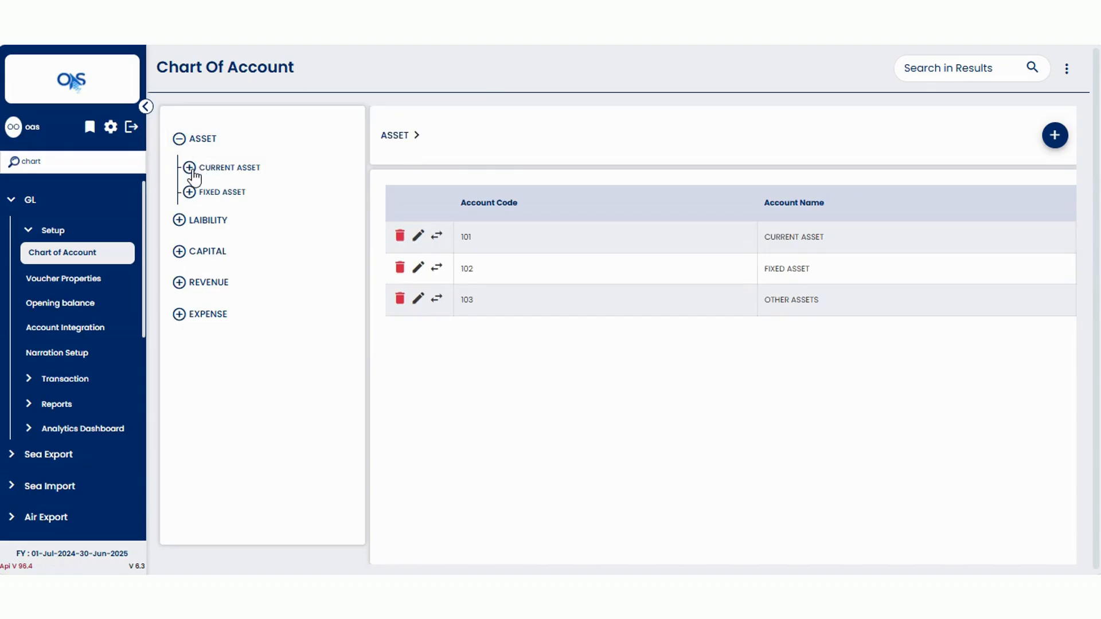
click(191, 168)
click(201, 193)
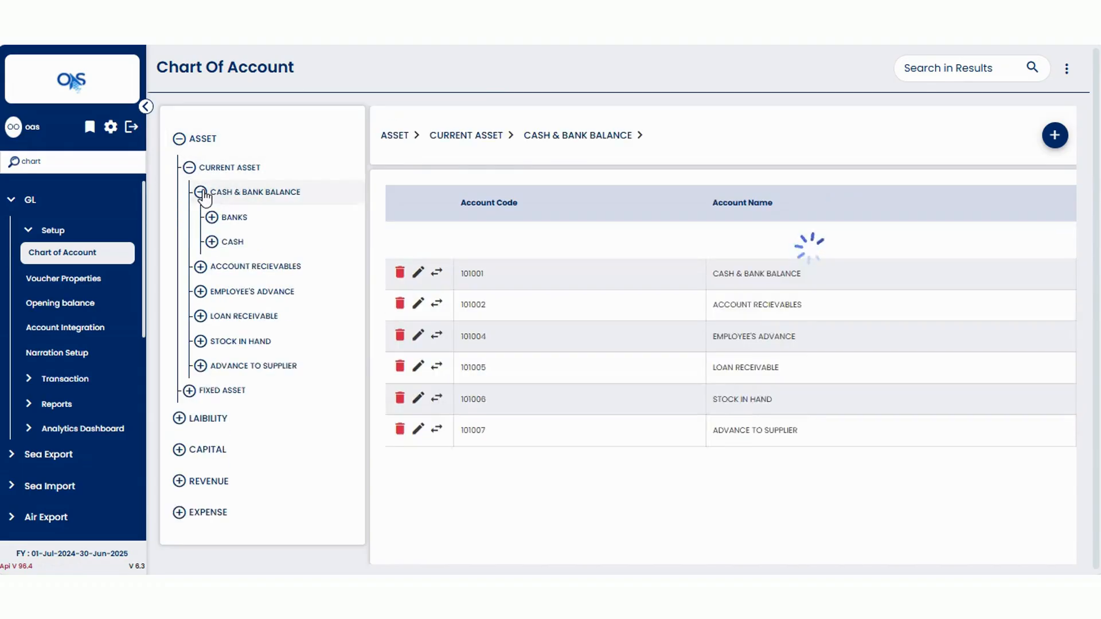
drag(496, 240, 469, 245)
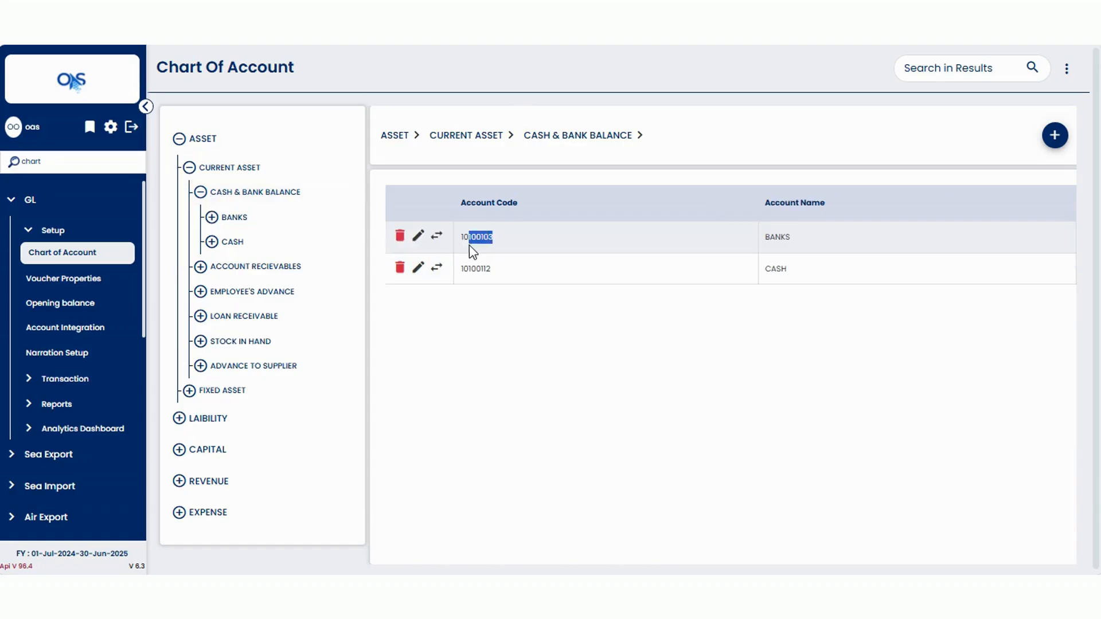
click(431, 157)
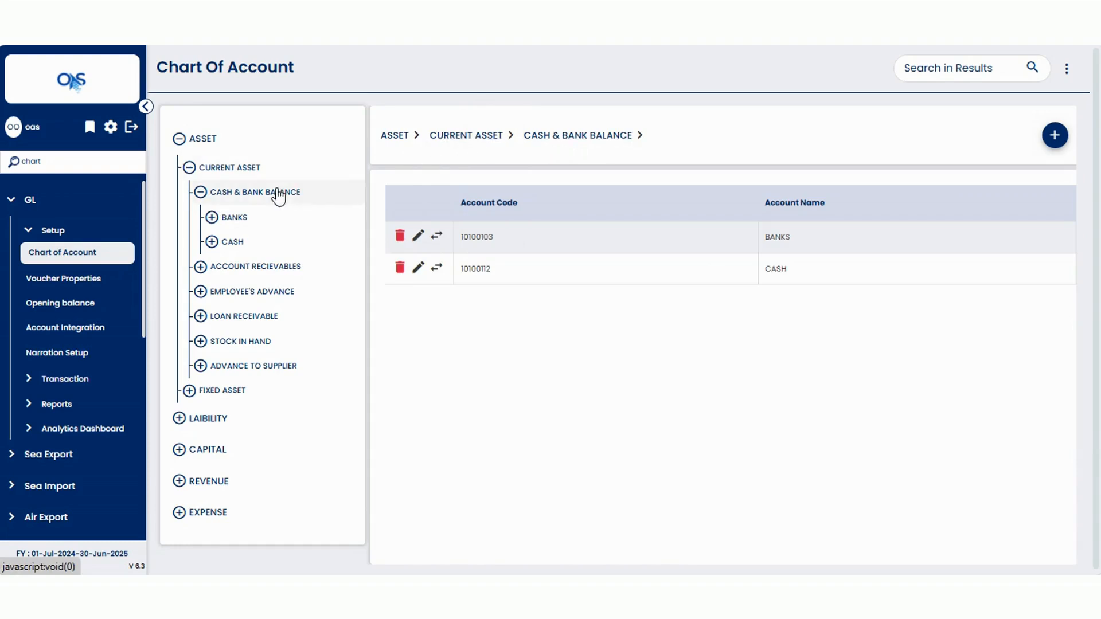
click(226, 218)
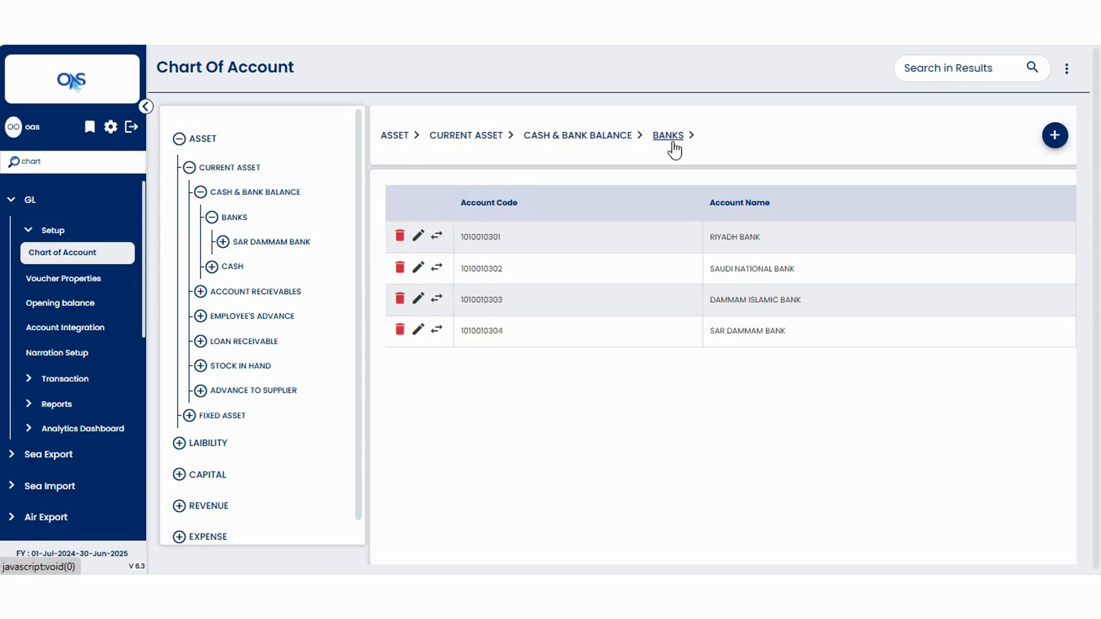
click(179, 138)
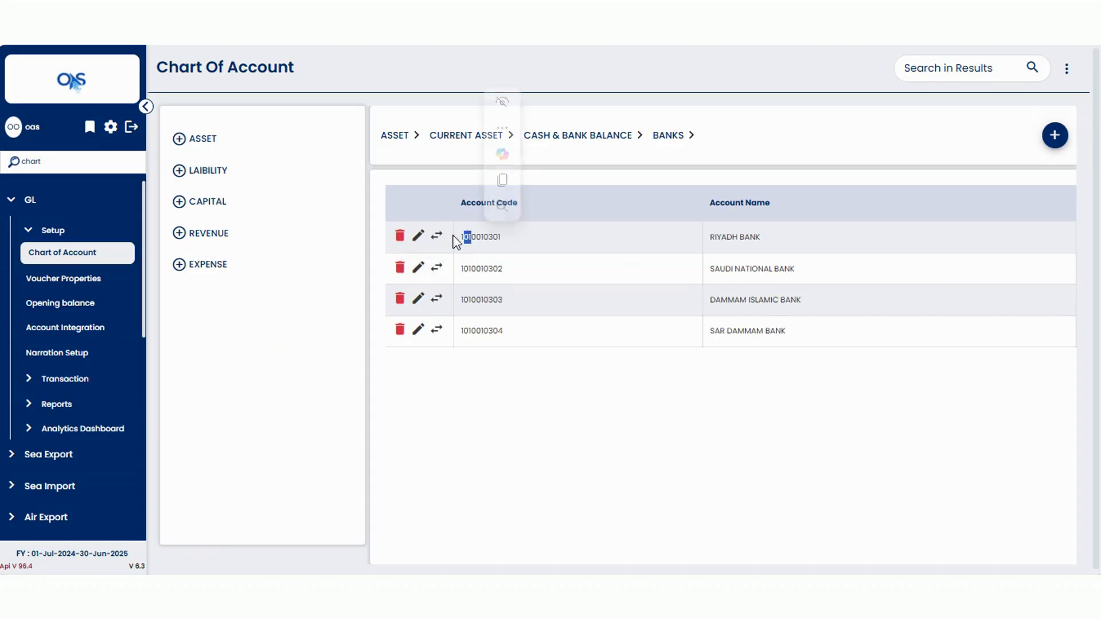
Examine the account codes of the EXPENSE and REVENUE groups.
click(206, 265)
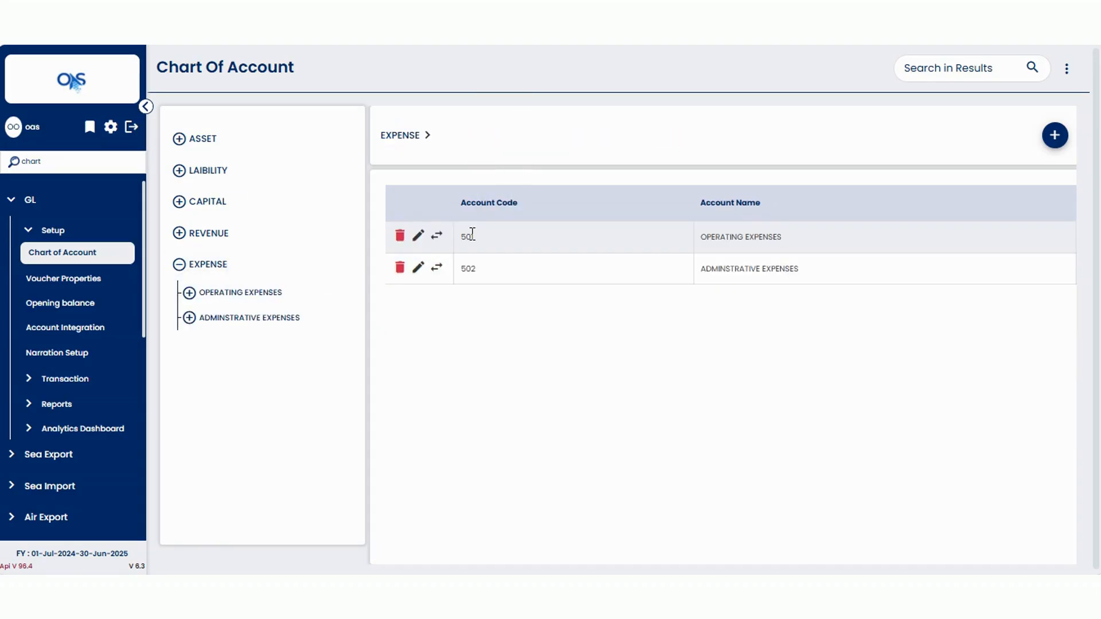
double_click(467, 237)
click(178, 261)
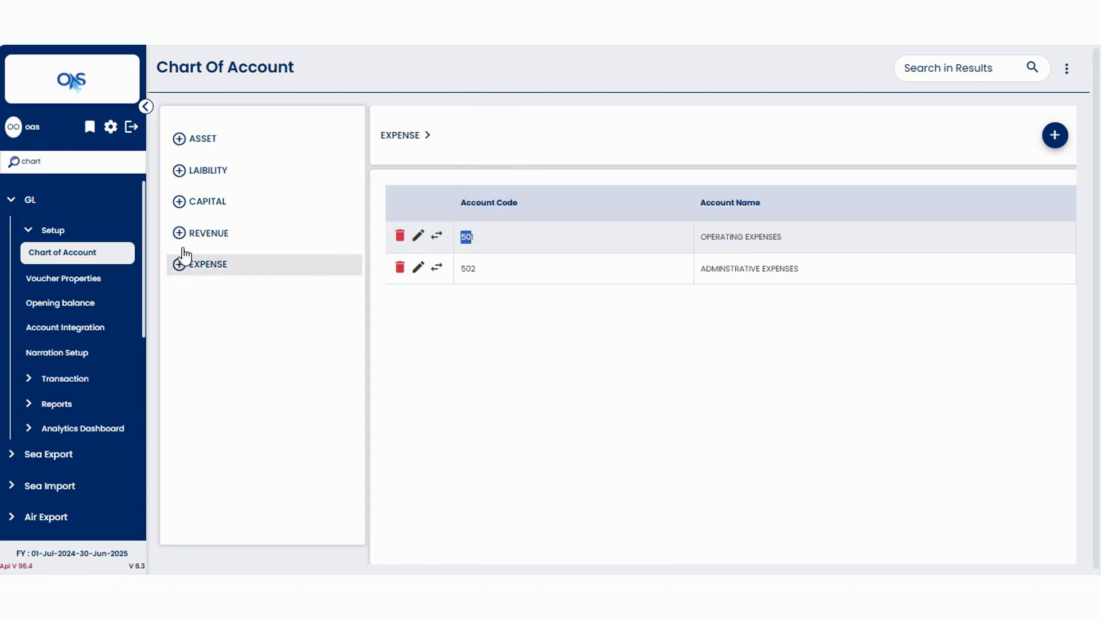
click(209, 236)
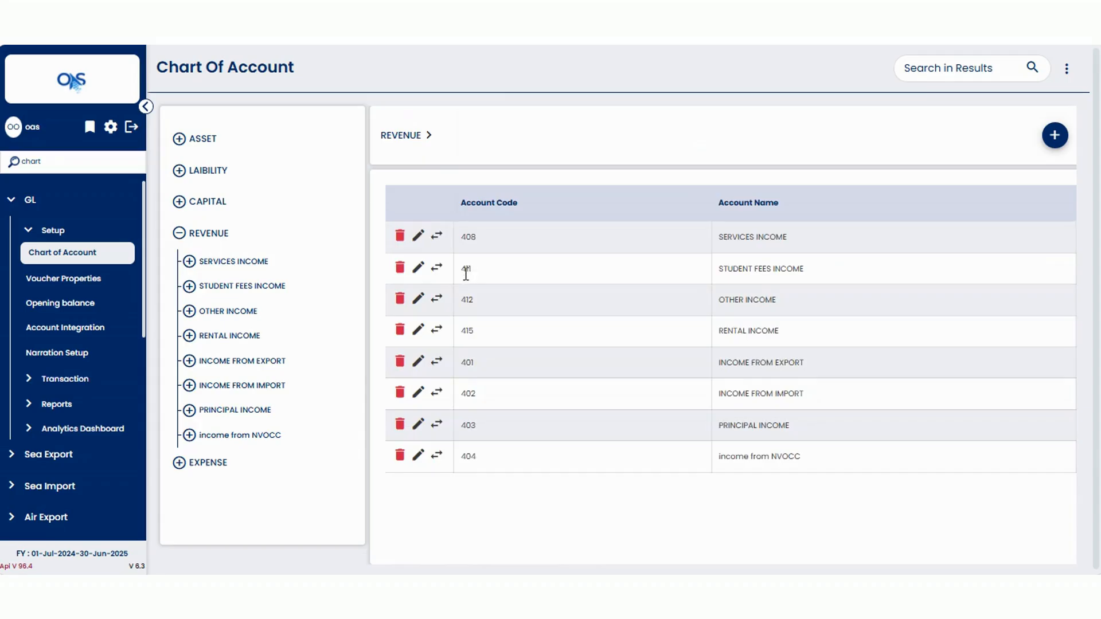
click(469, 274)
click(179, 233)
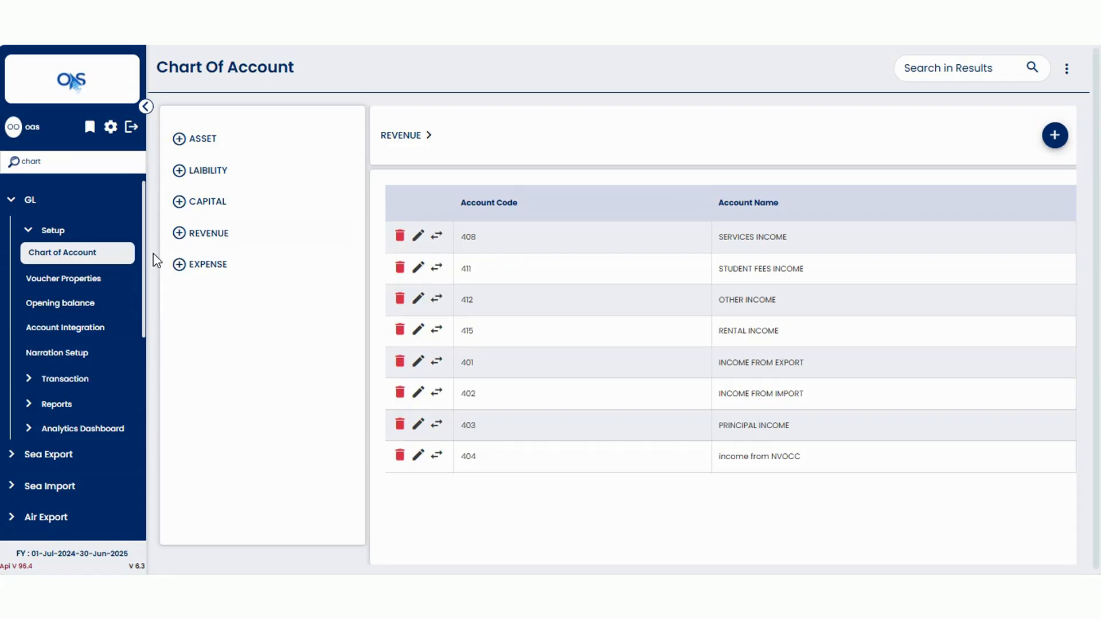
Search the chart of accounts for petty cash and inspect the result's code and parent path.
click(913, 69)
text(petty cash)
key(Return)
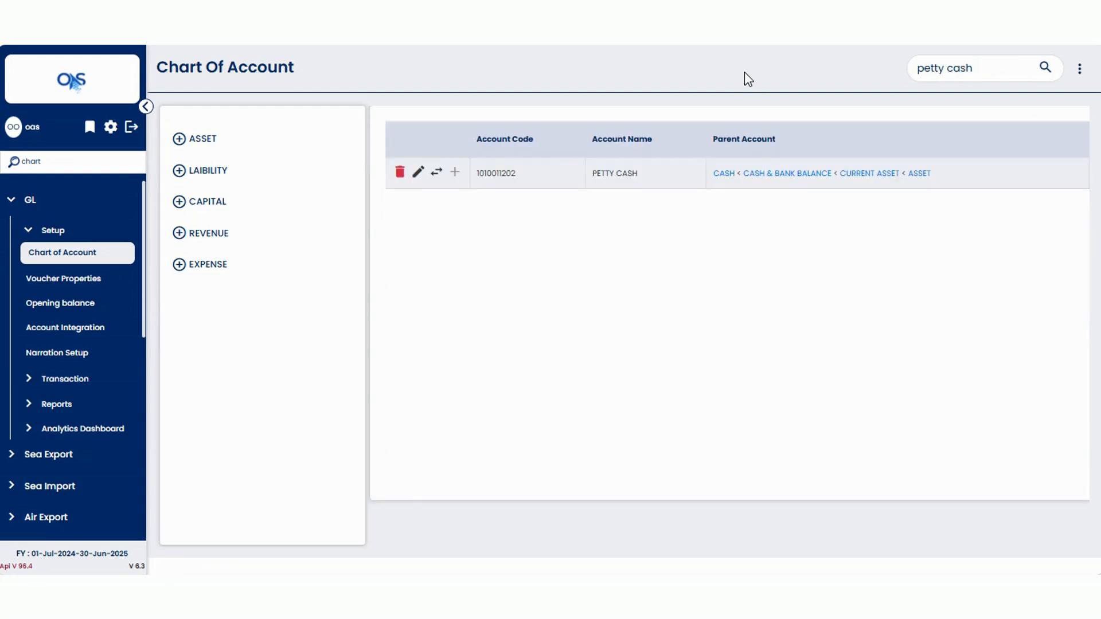
click(614, 173)
drag(517, 173, 475, 173)
click(492, 198)
Open the PETTY CASH account details for viewing and return to the account tree.
click(418, 173)
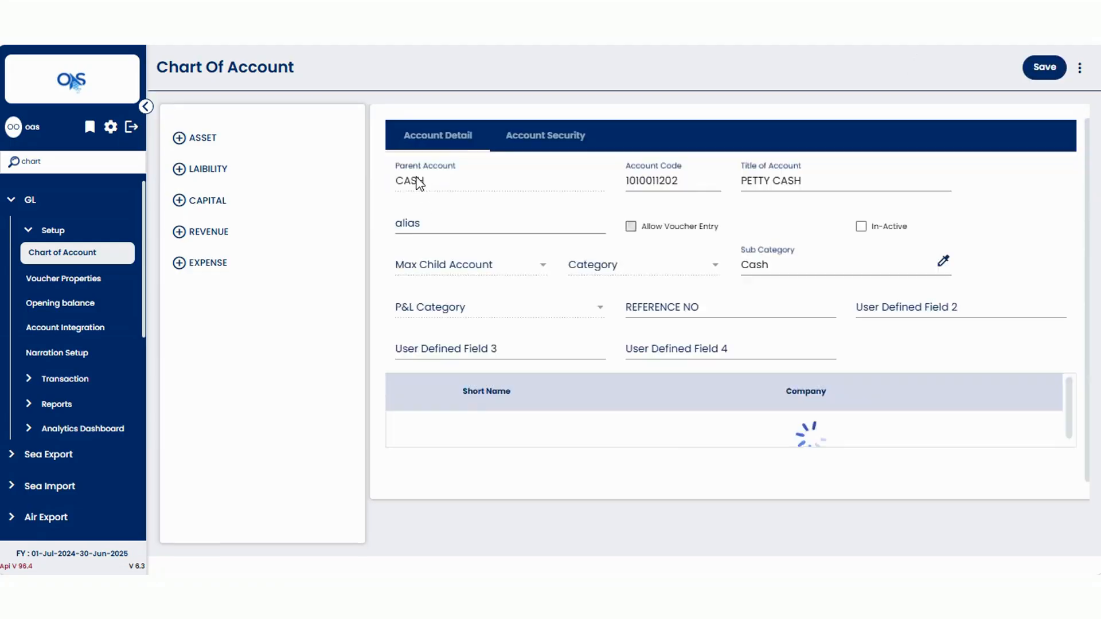
click(783, 182)
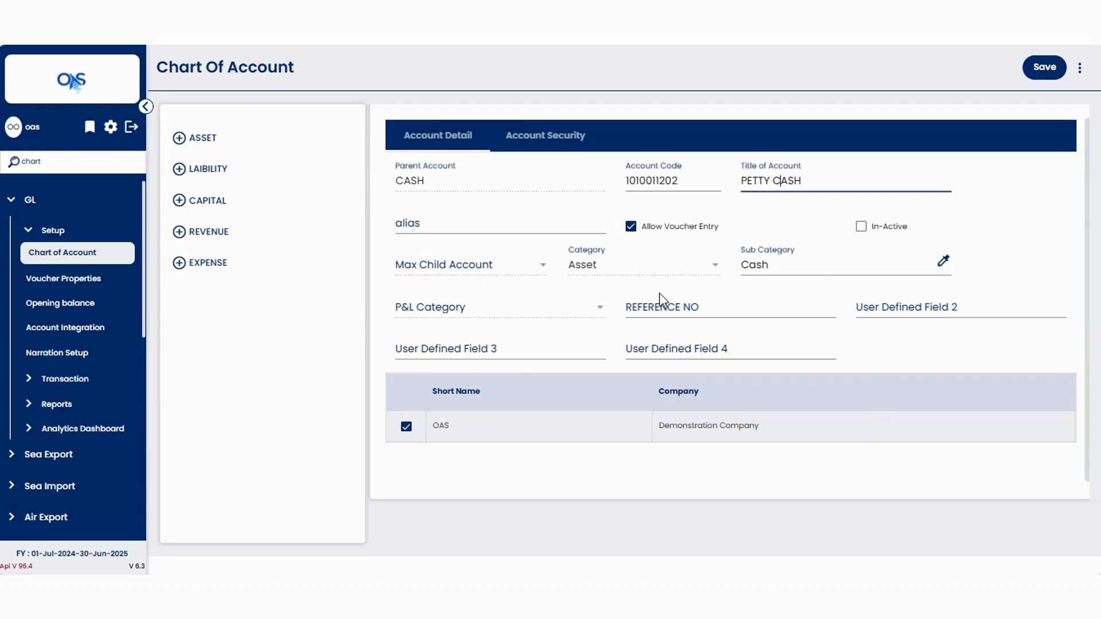
click(28, 35)
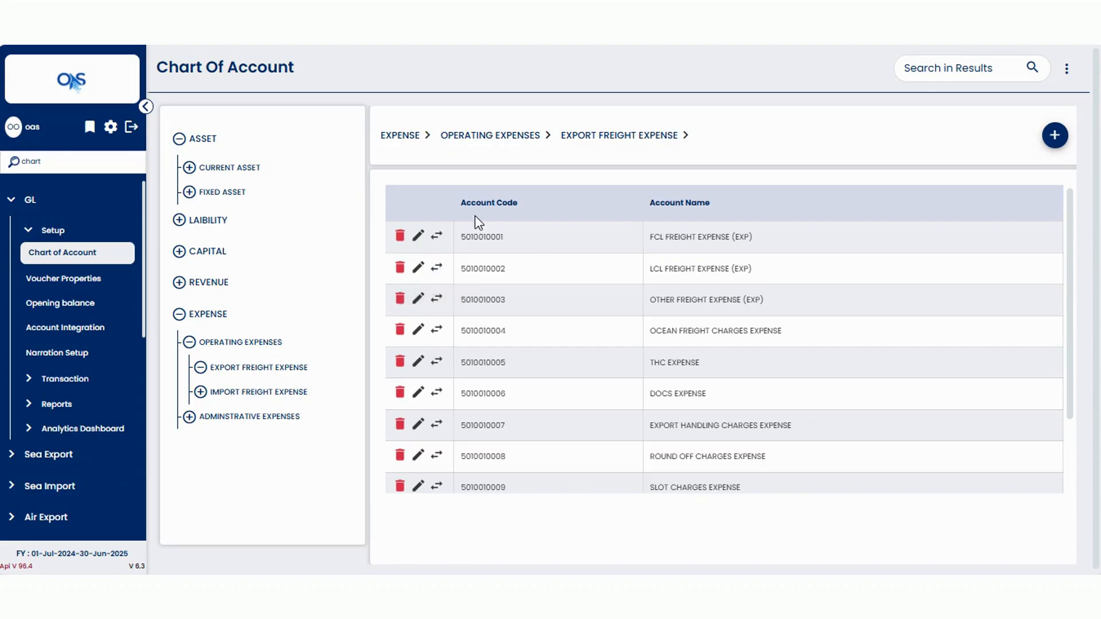
Open account movement for FCL FREIGHT EXPENSE (EXP), browse the new parent account list, and close without updating.
click(436, 236)
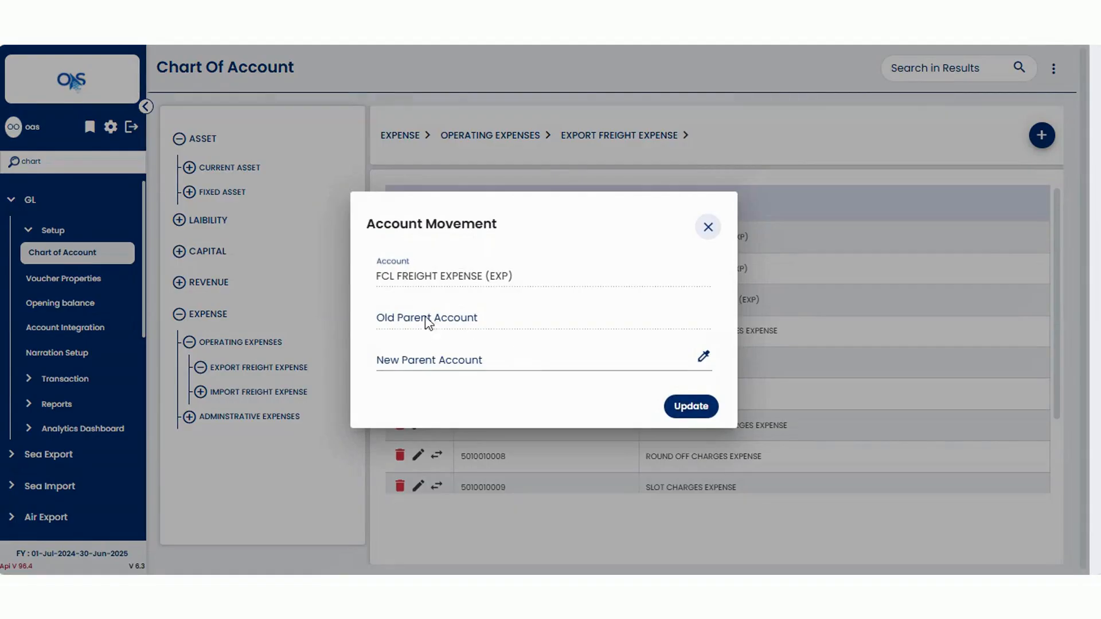
click(443, 359)
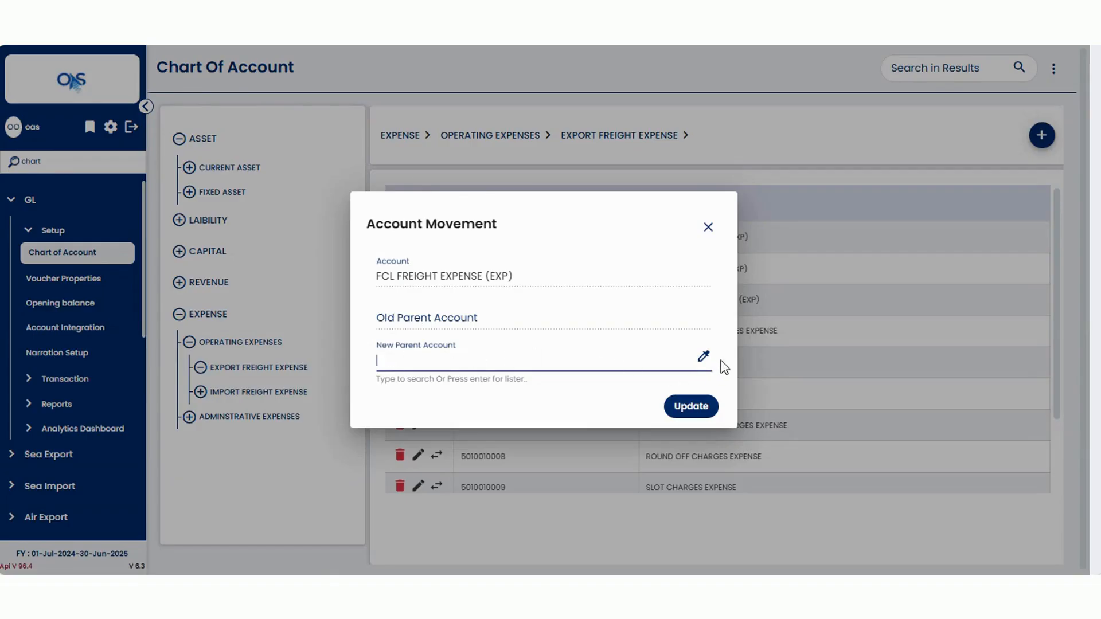
click(704, 359)
scroll(425, 336, down, 5)
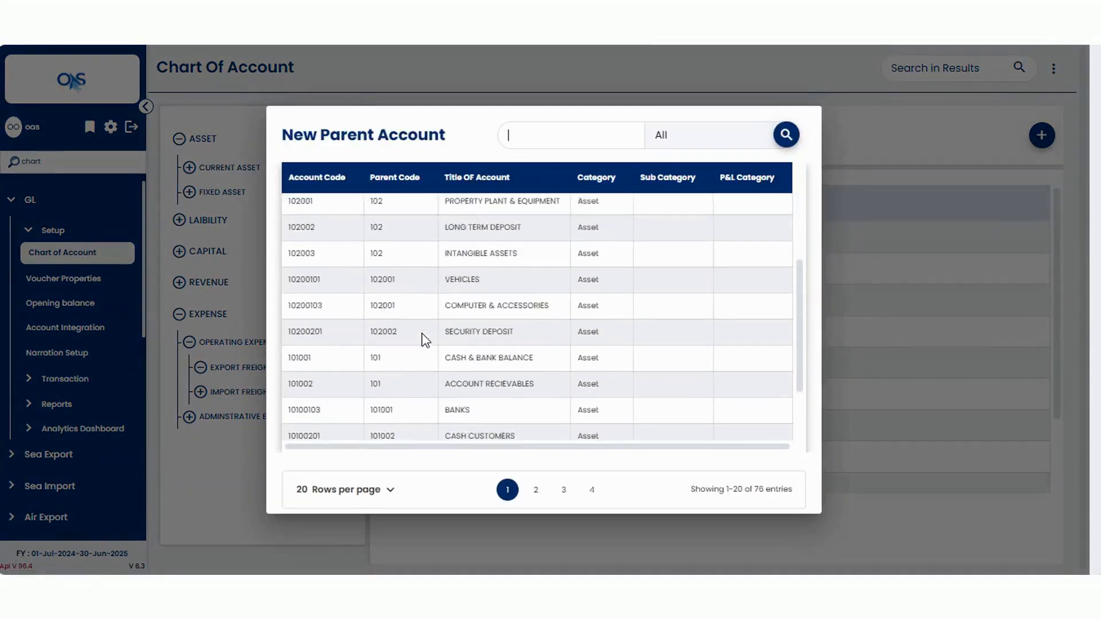
scroll(420, 373, up, 5)
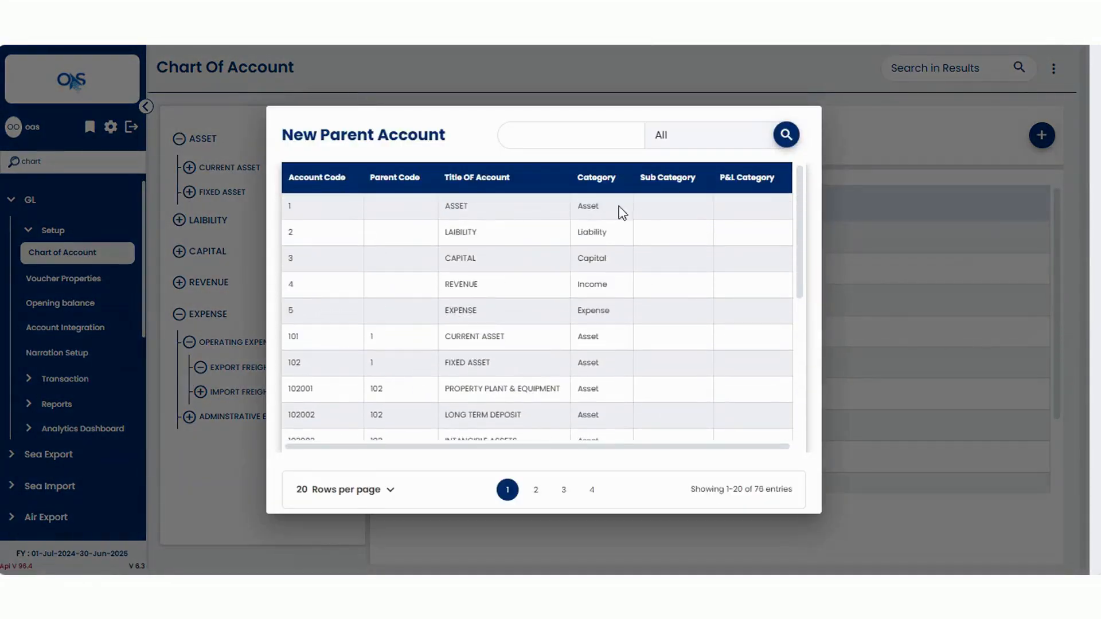
click(862, 394)
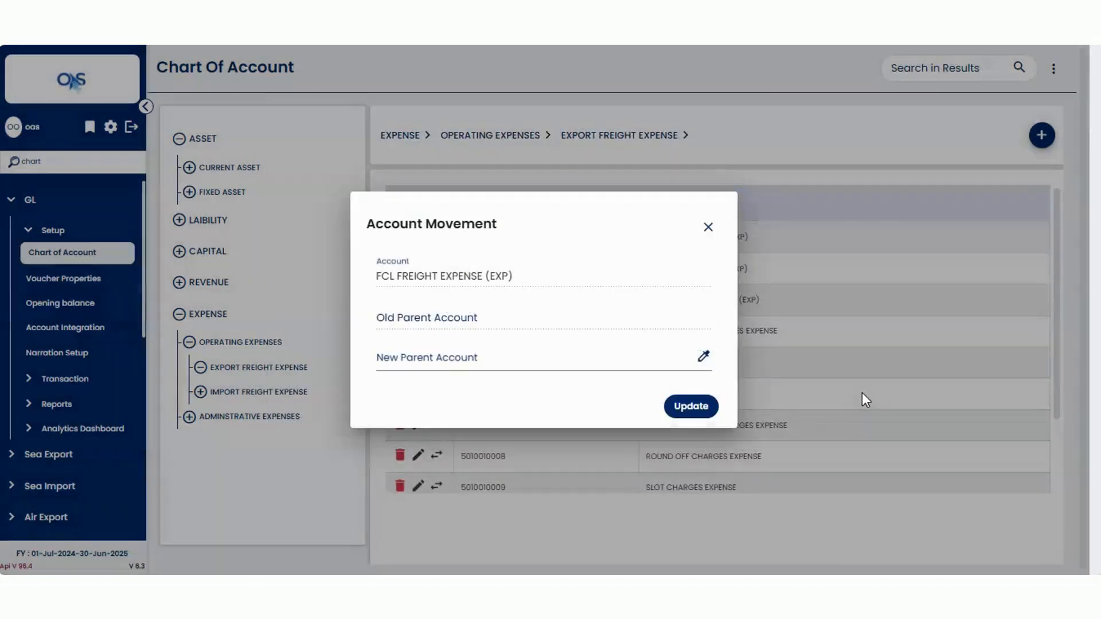
click(707, 228)
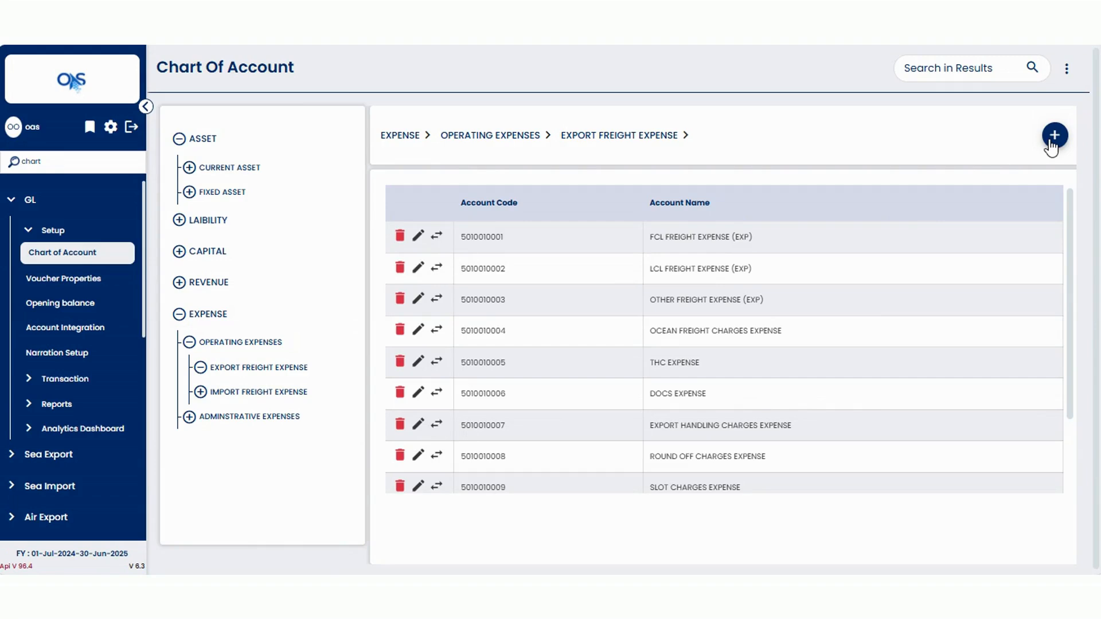
Start a new account under the top-level EXPENSE group.
click(177, 142)
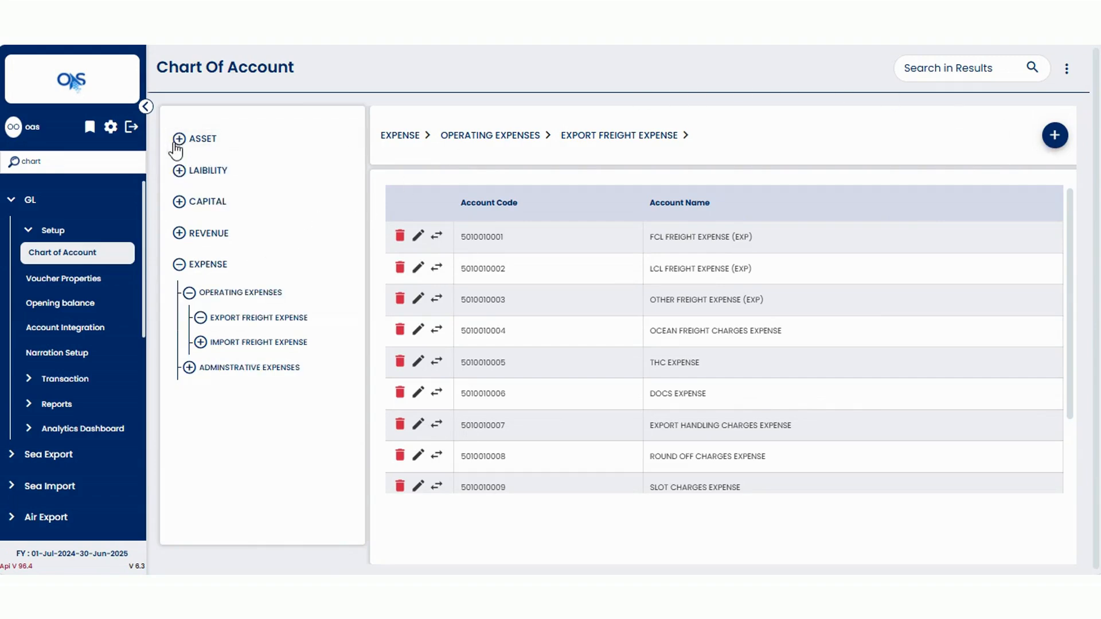
click(178, 267)
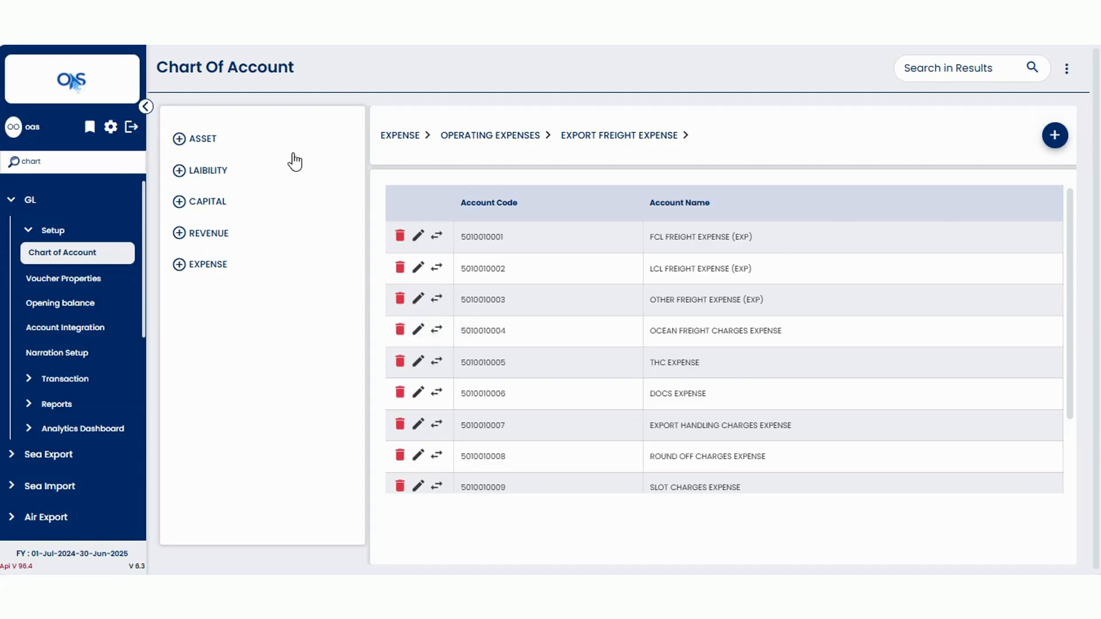
click(210, 267)
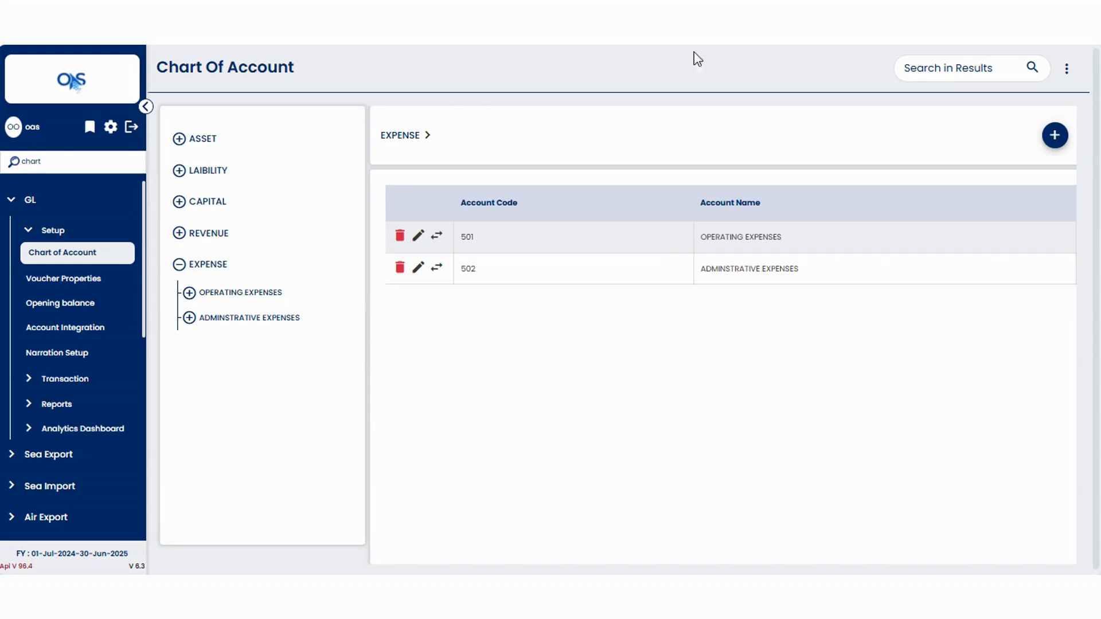
click(1055, 138)
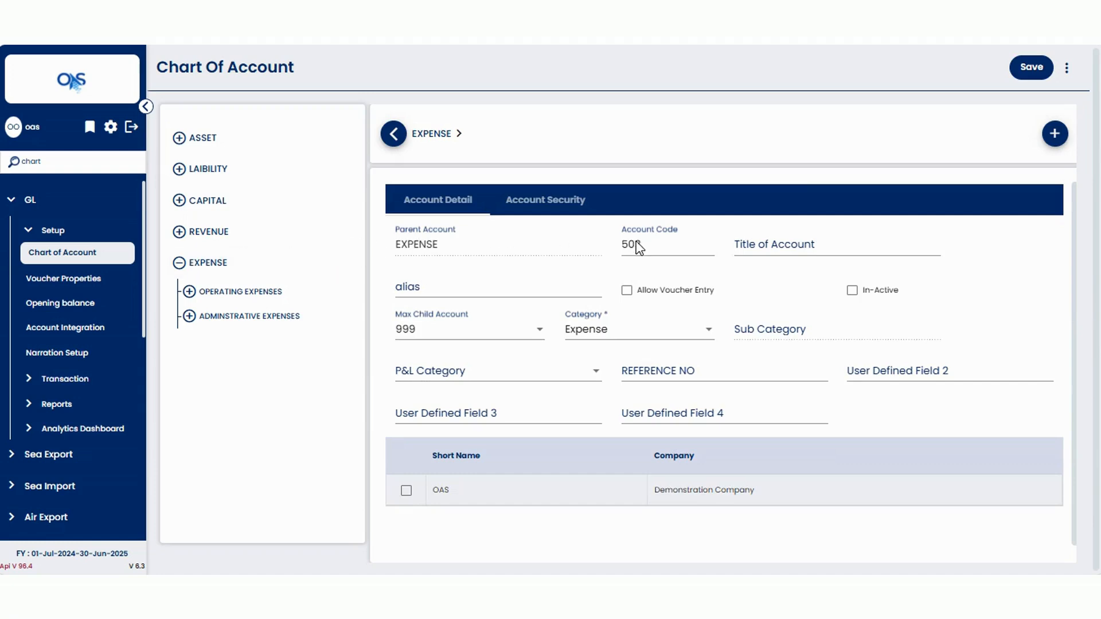
drag(648, 245, 635, 250)
click(643, 246)
Set the new account's title to Marketing Expense.
click(752, 248)
text(Ma)
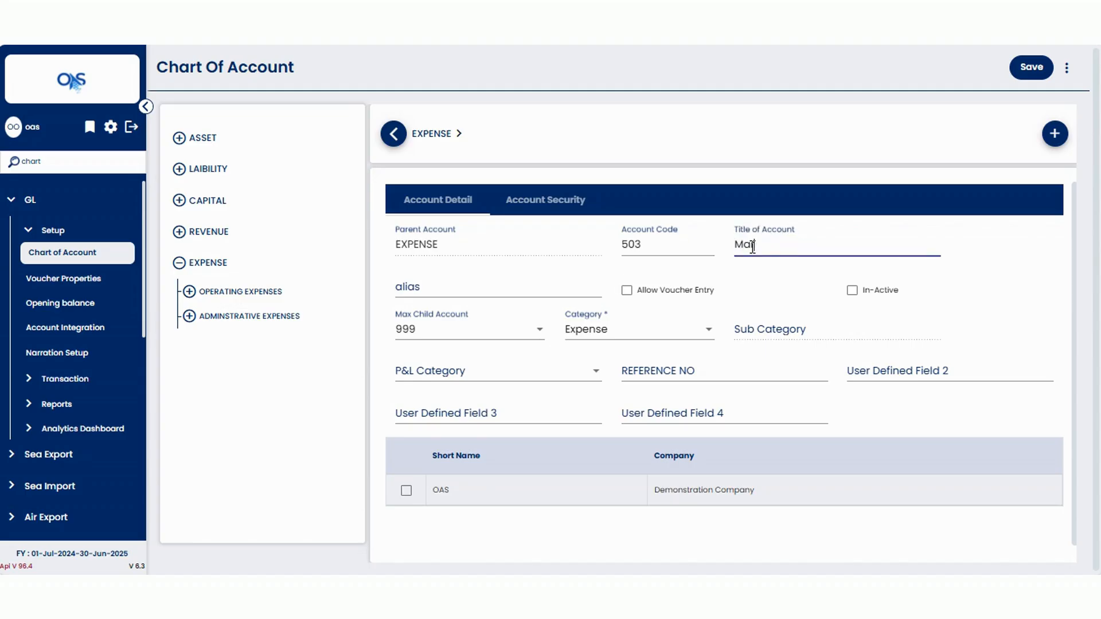
text(rketing E)
text(nse)
key(BackSpace)
key(BackSpace)
key(BackSpace)
key(BackSpace)
text(nse)
Examine the alias, Allow Voucher Entry and Max Child Account options of the new account.
click(445, 295)
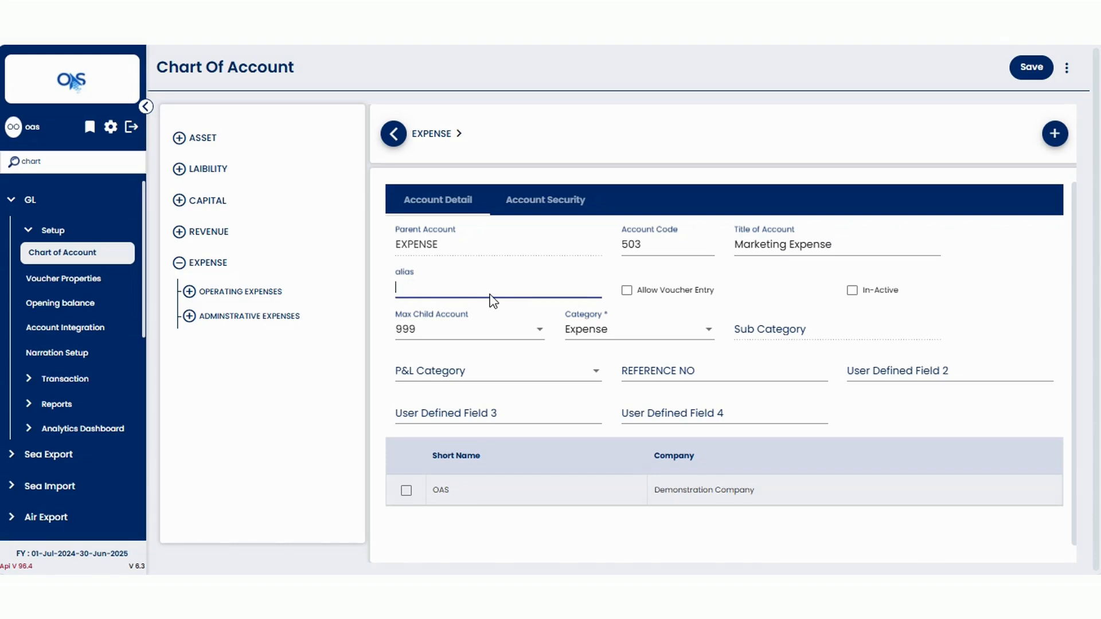
click(647, 279)
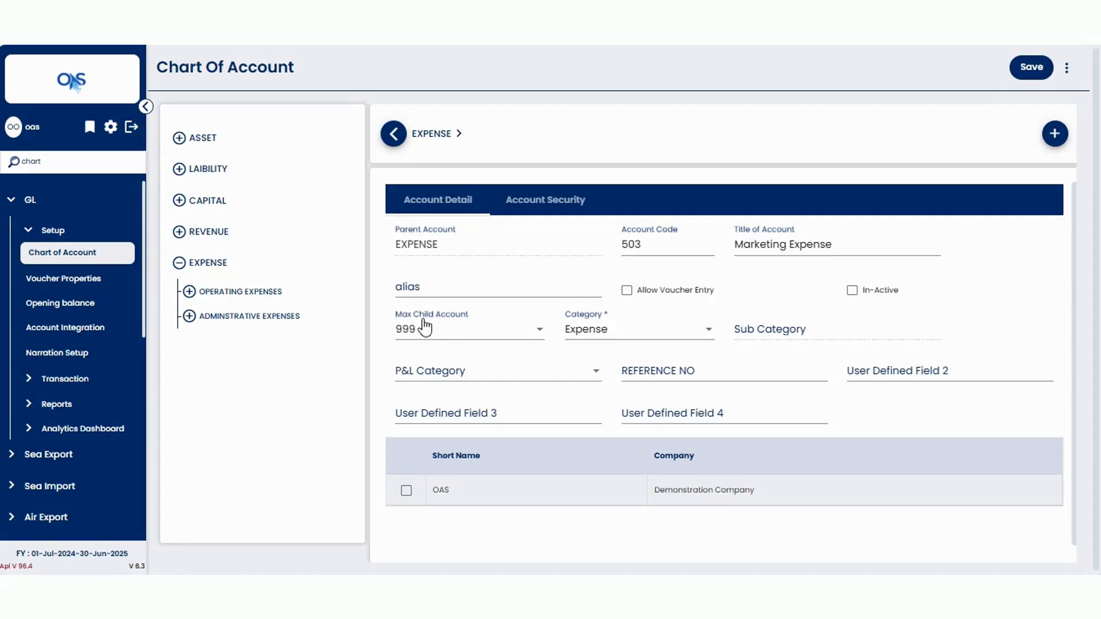
click(462, 333)
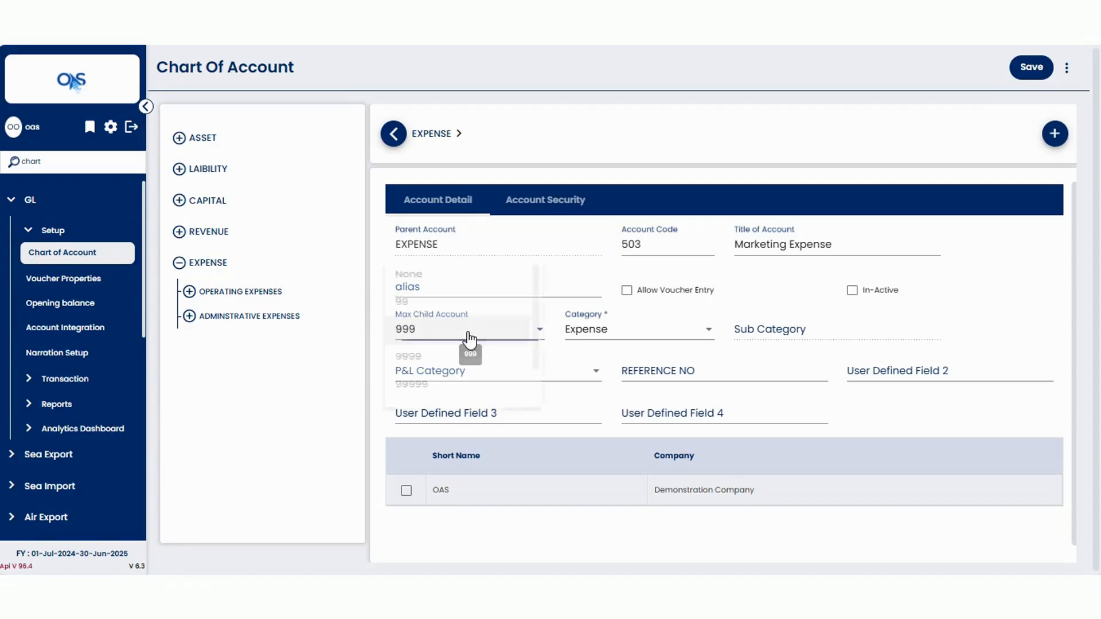
click(518, 333)
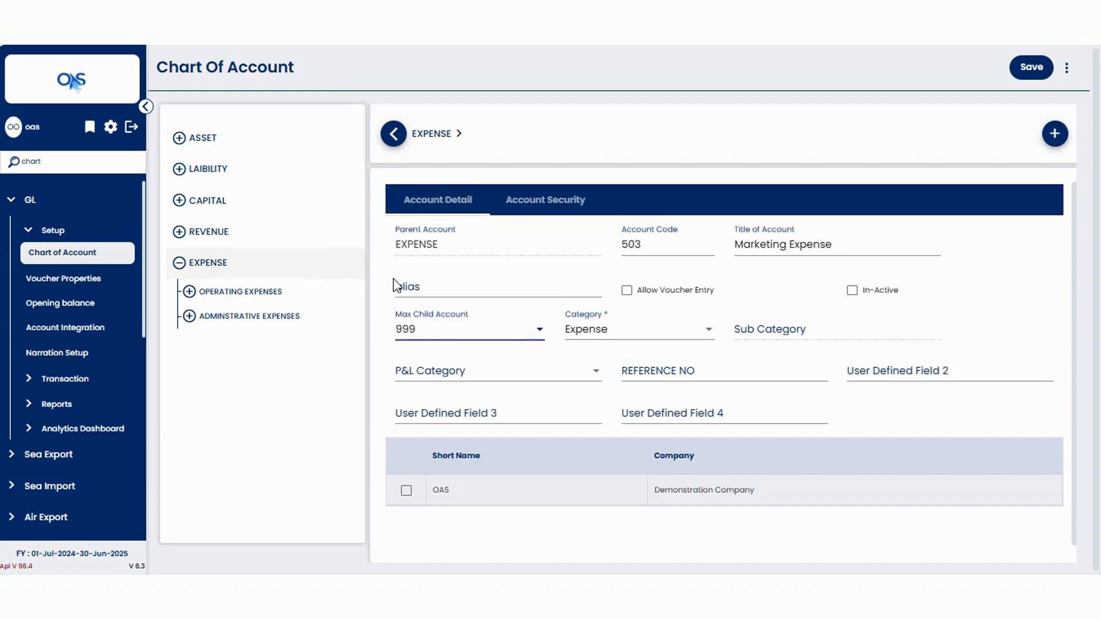
click(770, 338)
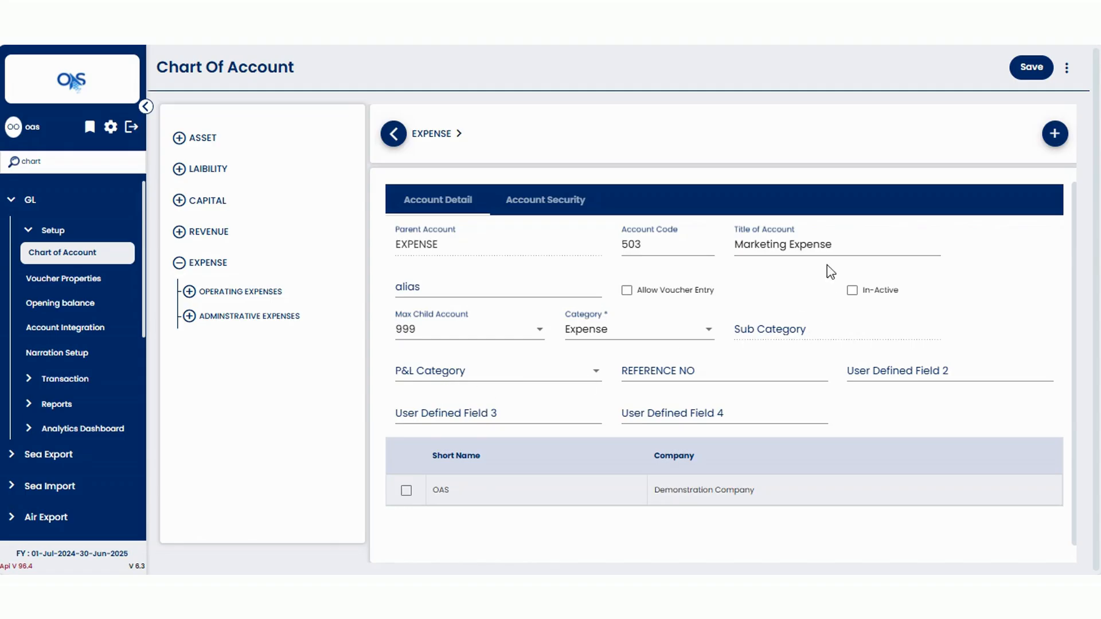
Set the new account's P&L Category to NP.
click(568, 381)
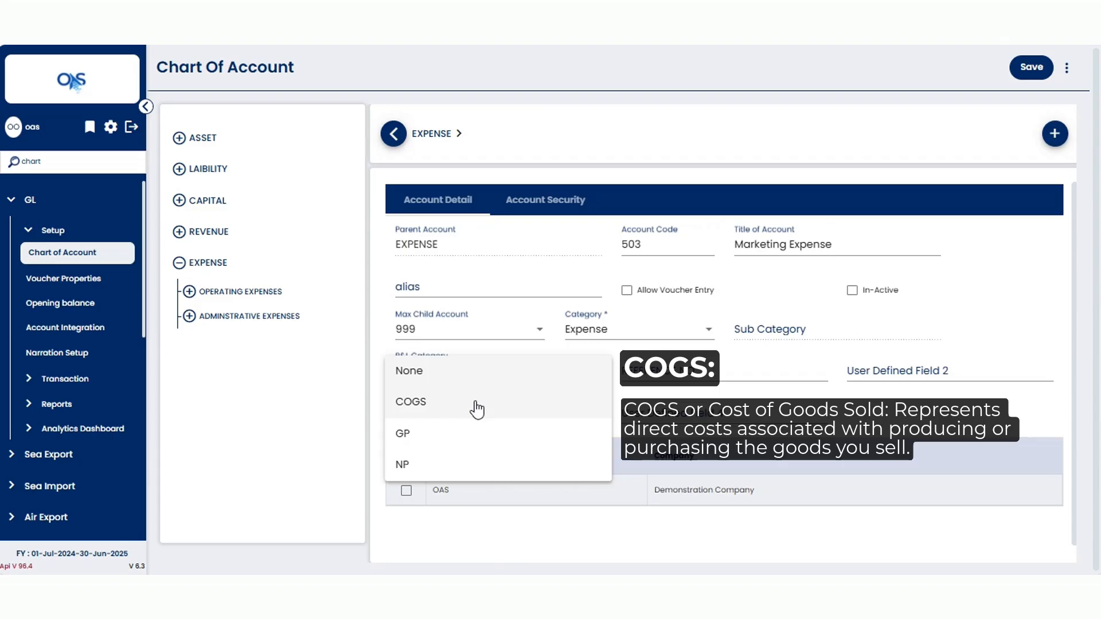
click(523, 471)
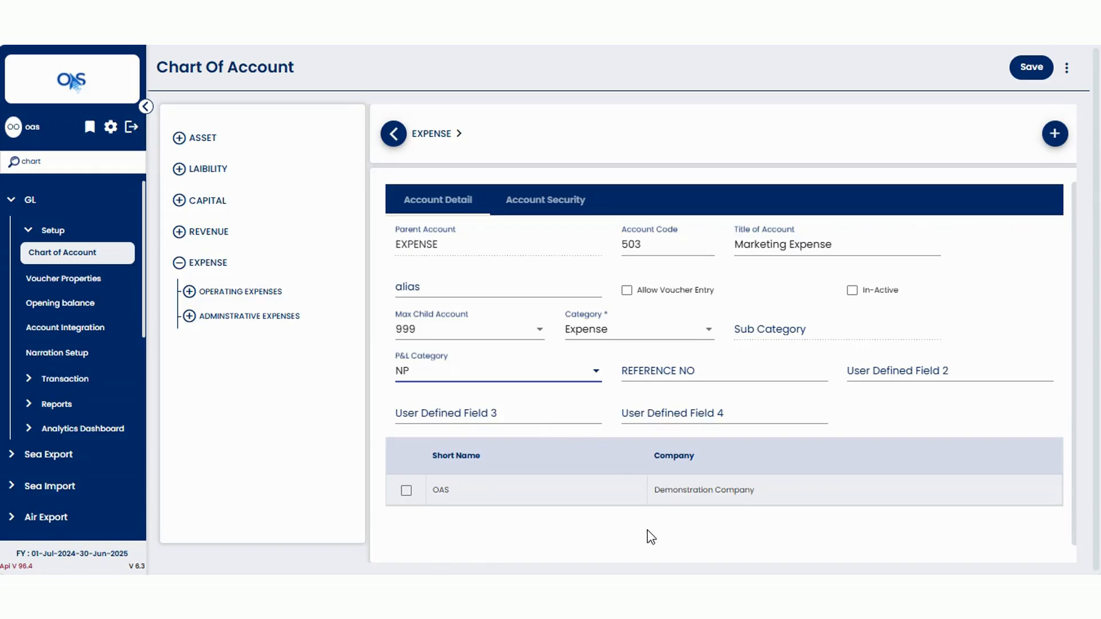
Assign the account to the OAS company and save the Marketing Expense account.
click(406, 492)
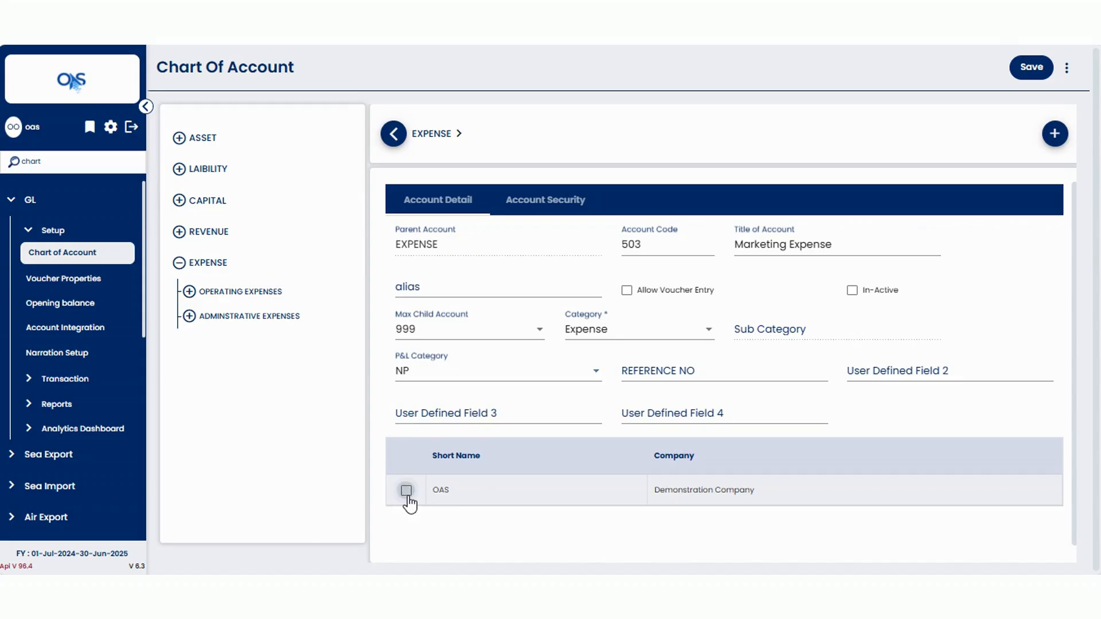
click(406, 492)
click(1034, 76)
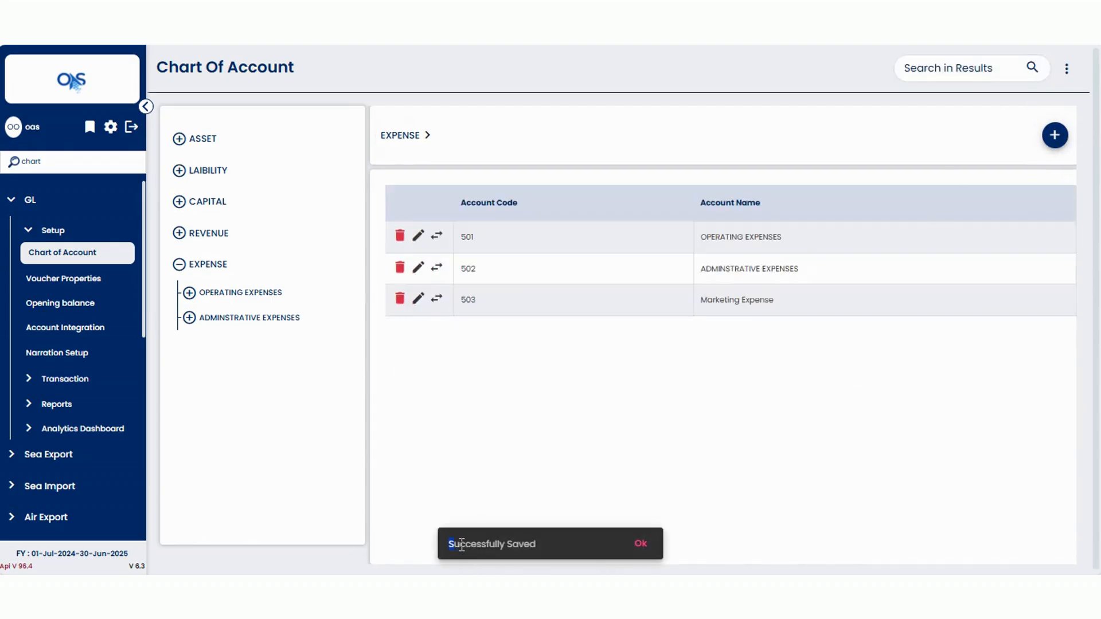
drag(448, 544, 537, 542)
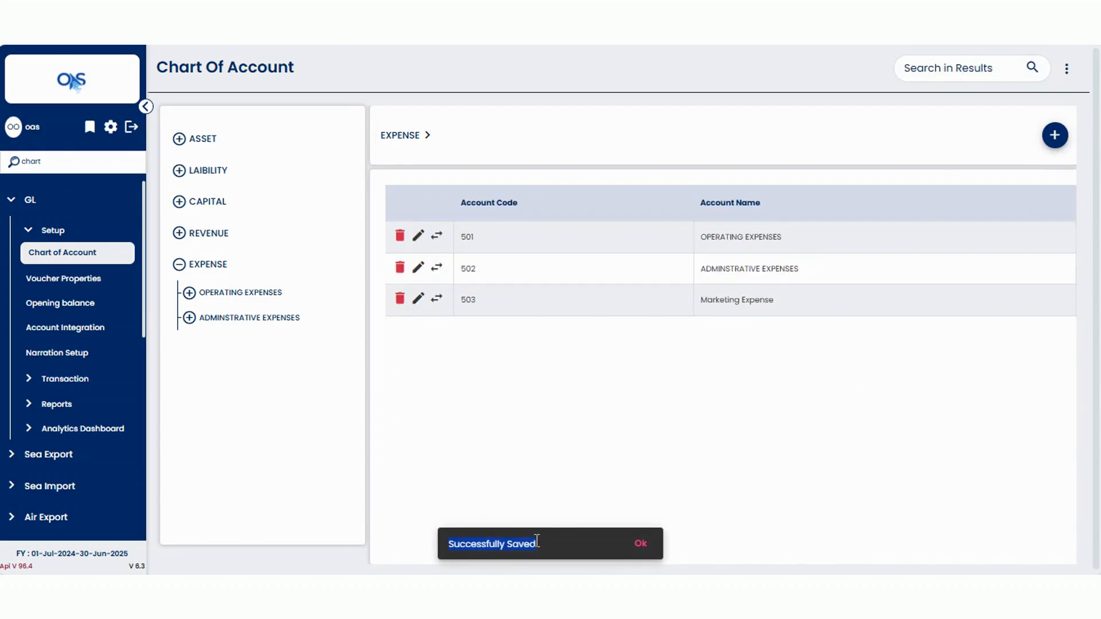
click(640, 543)
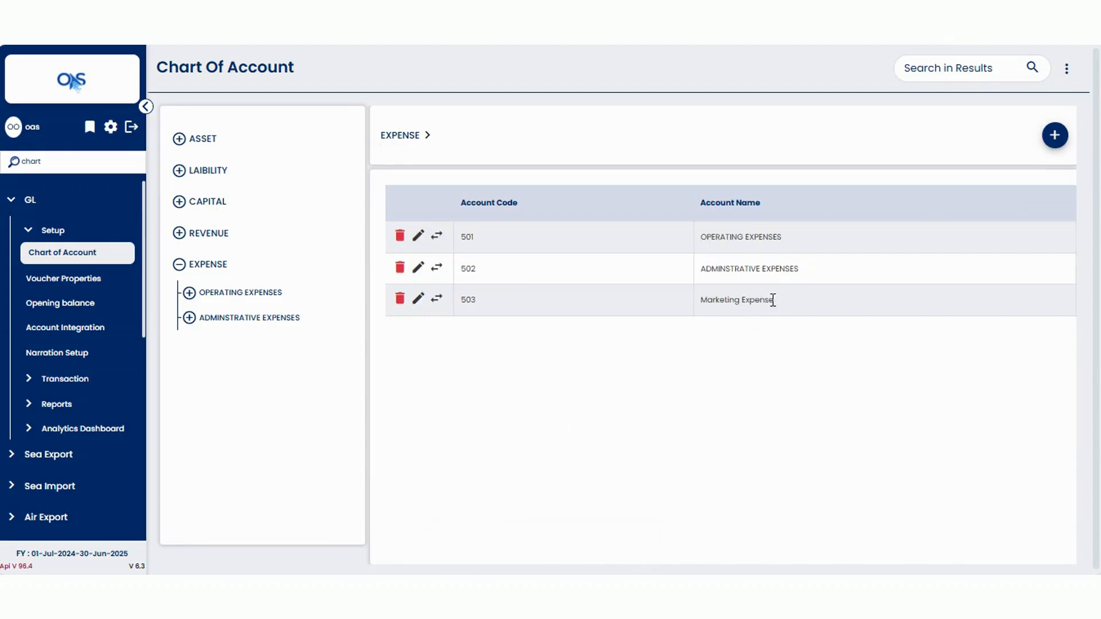
drag(772, 300, 701, 300)
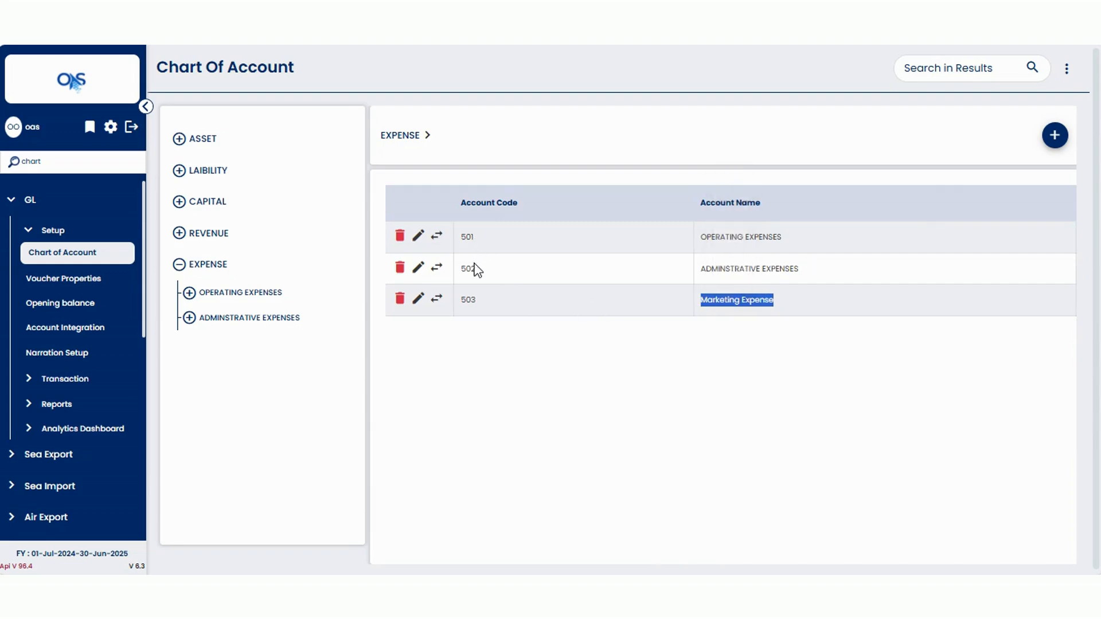
double_click(457, 301)
click(472, 341)
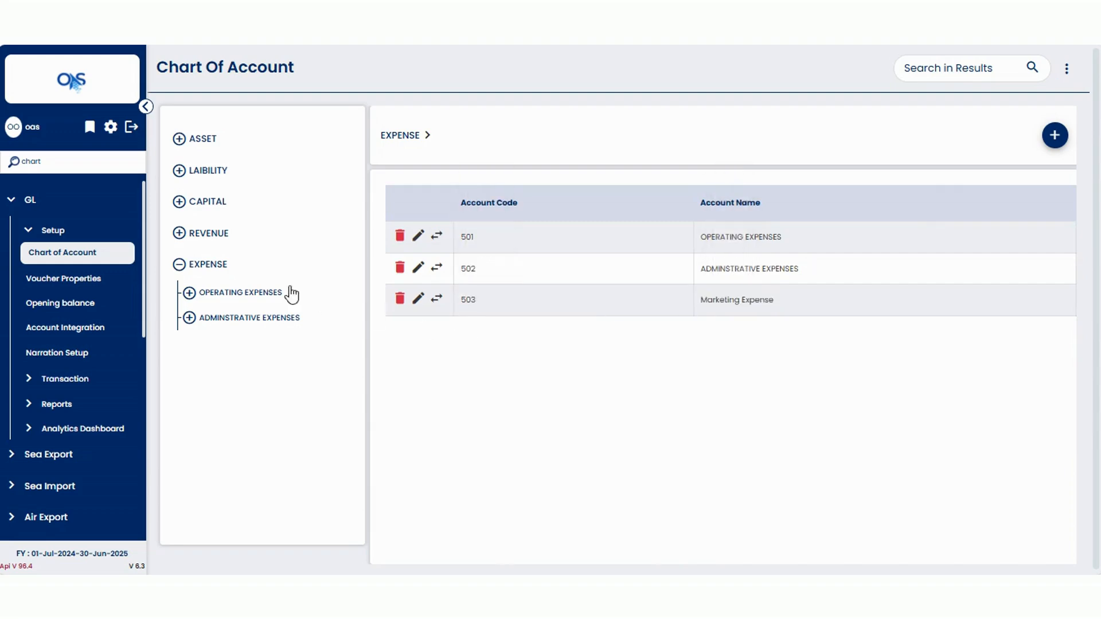
Refresh the account tree's EXPENSE branch and open the Marketing Expense account.
click(220, 269)
click(214, 266)
click(203, 139)
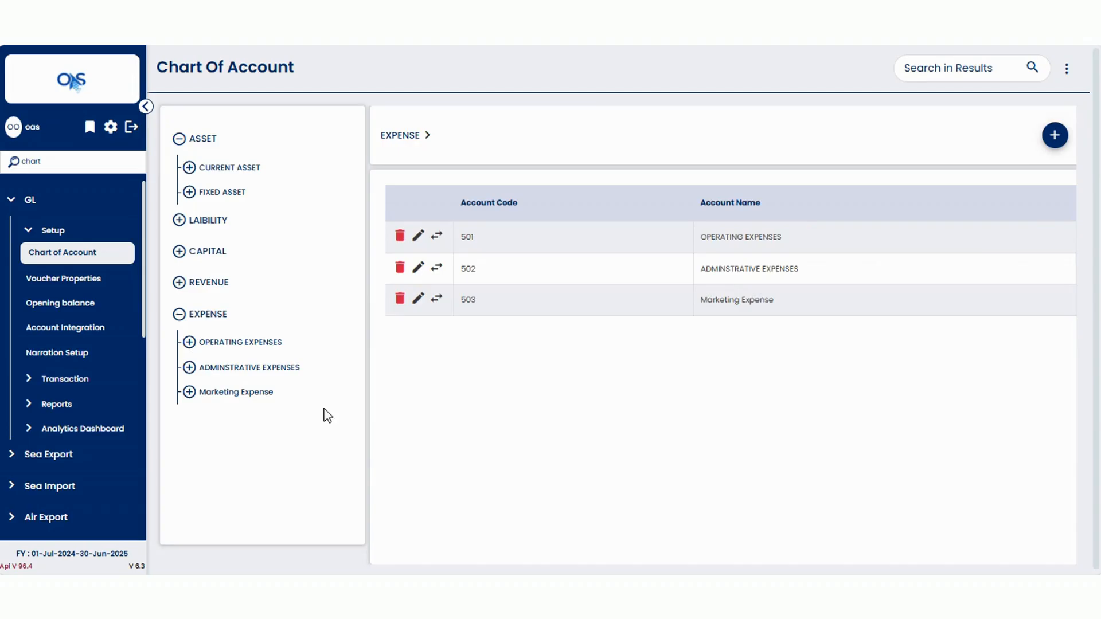
click(227, 394)
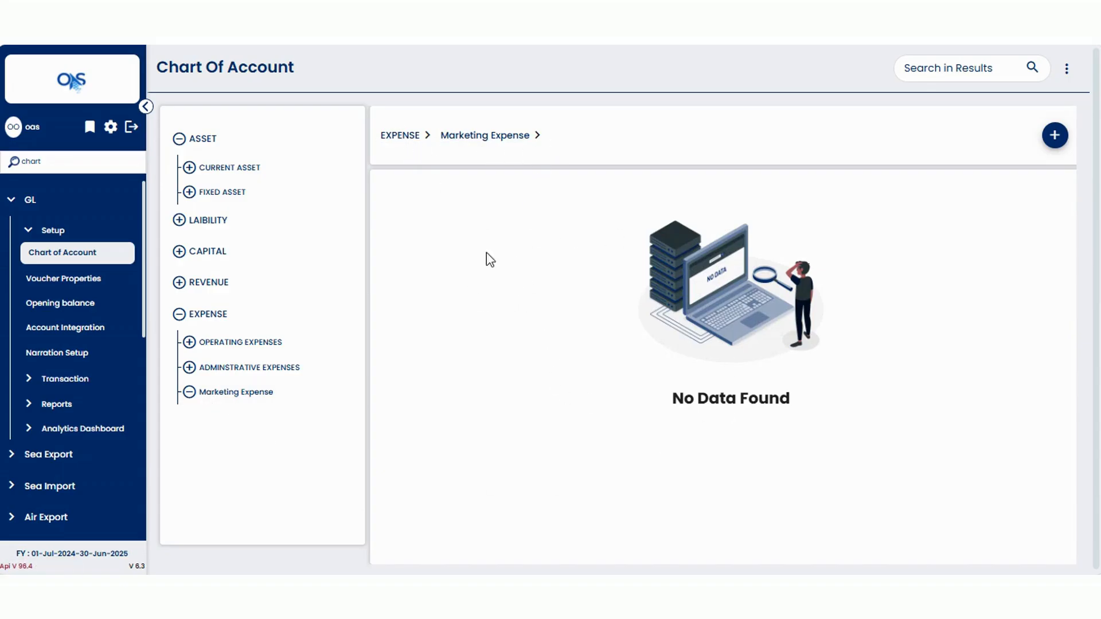
Start a new child account under Marketing Expense titled Advertising Expense.
click(1055, 136)
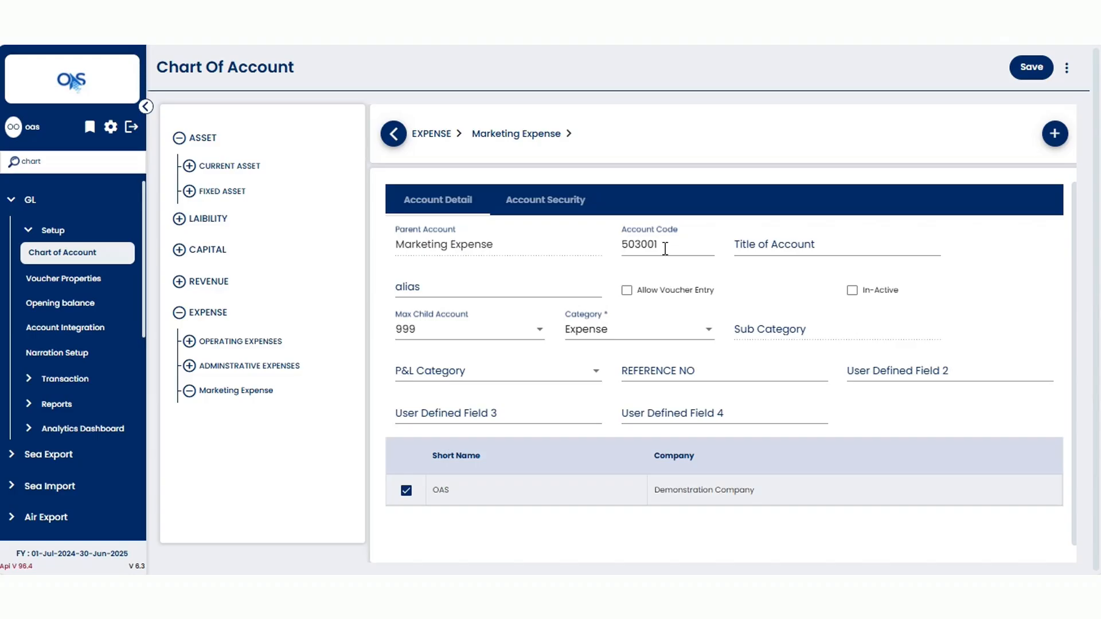
click(805, 244)
text(Adv)
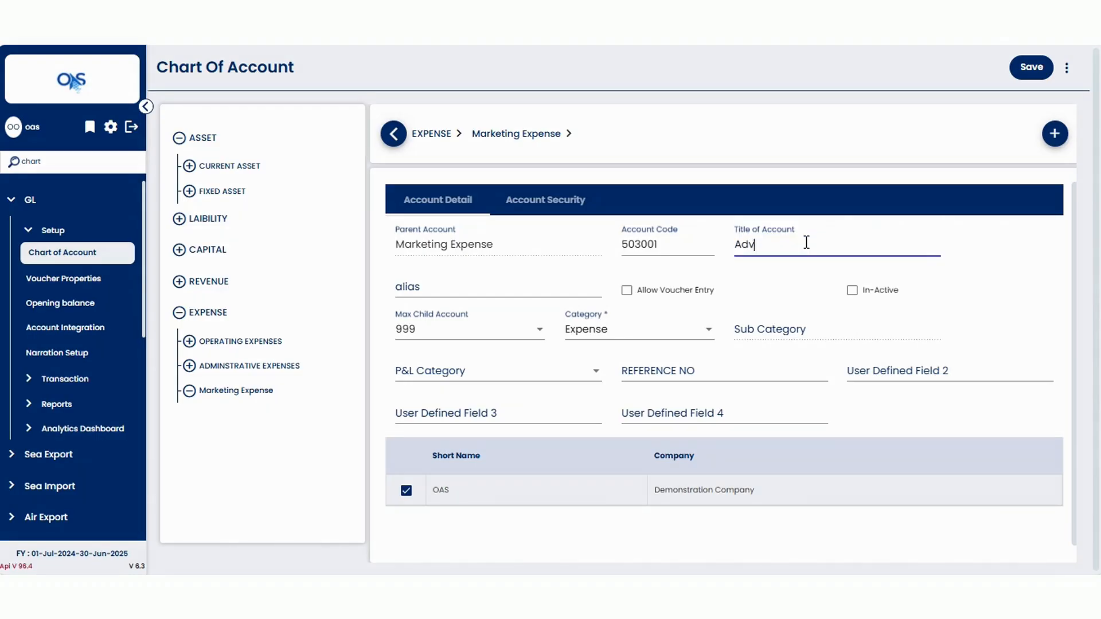
text(ertising Expense)
Enable Allow Voucher Entry for the Advertising Expense account.
click(449, 290)
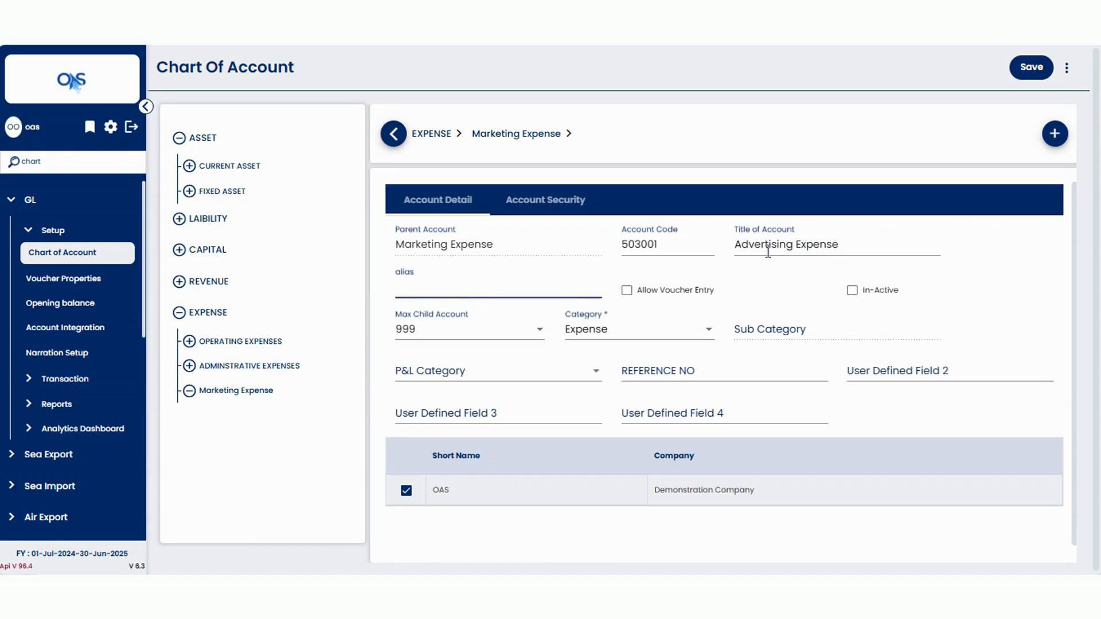
click(627, 291)
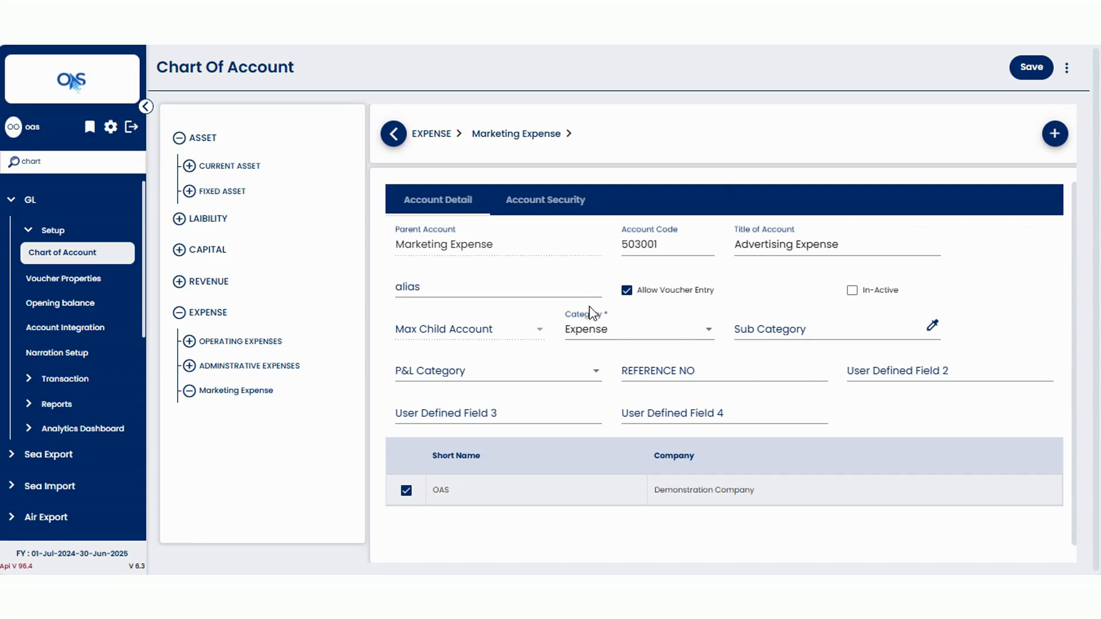
click(597, 331)
click(597, 335)
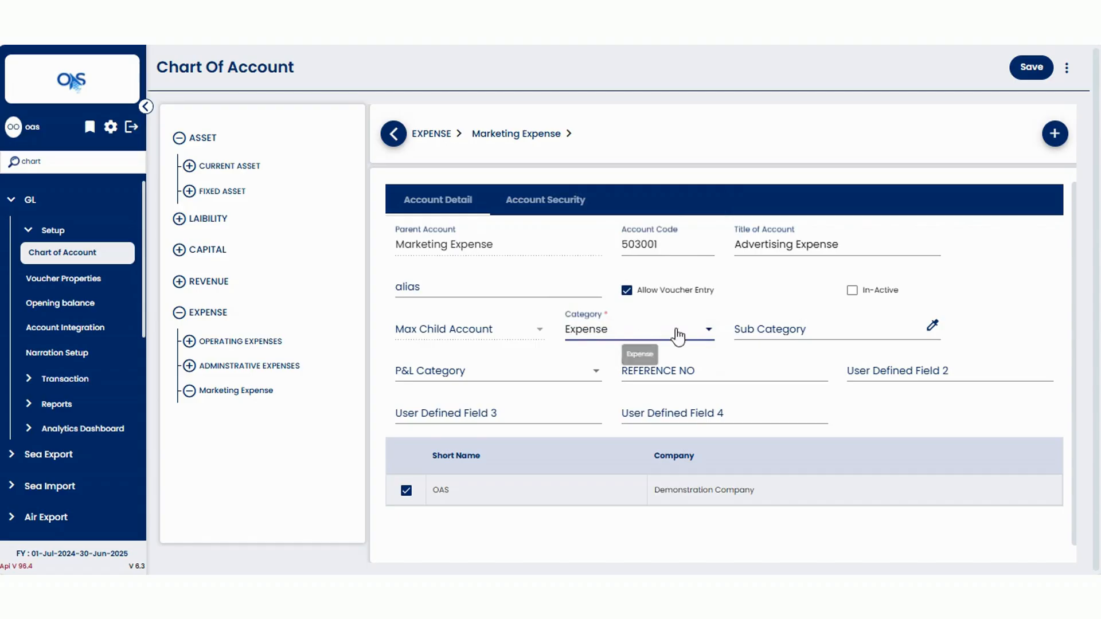
Set the account's Sub Category to Other Expense from the lookup list.
click(777, 334)
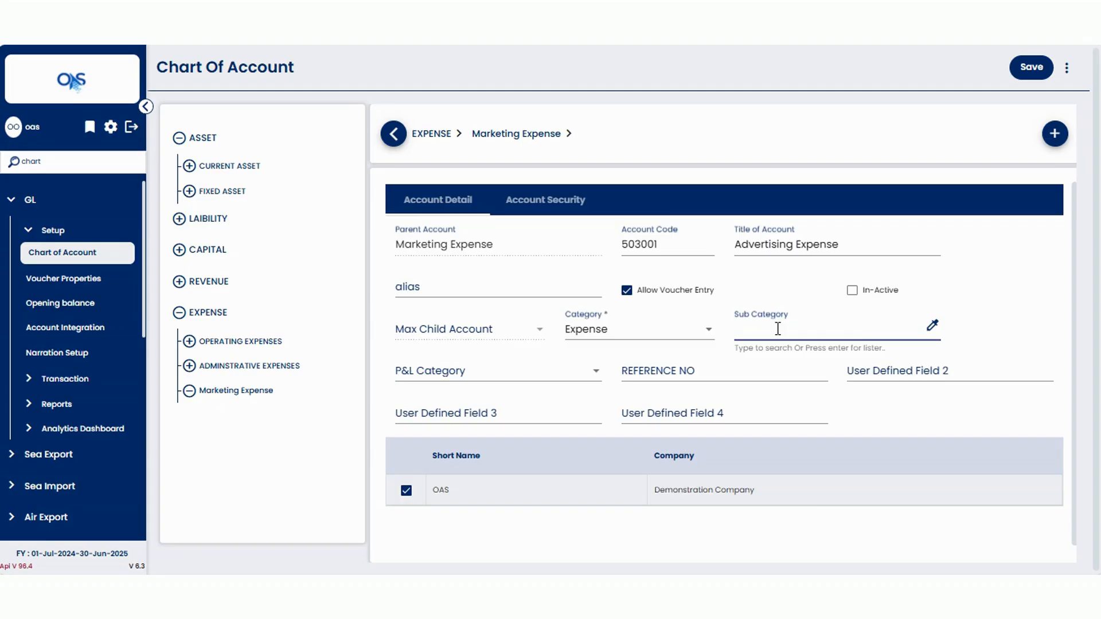
click(932, 325)
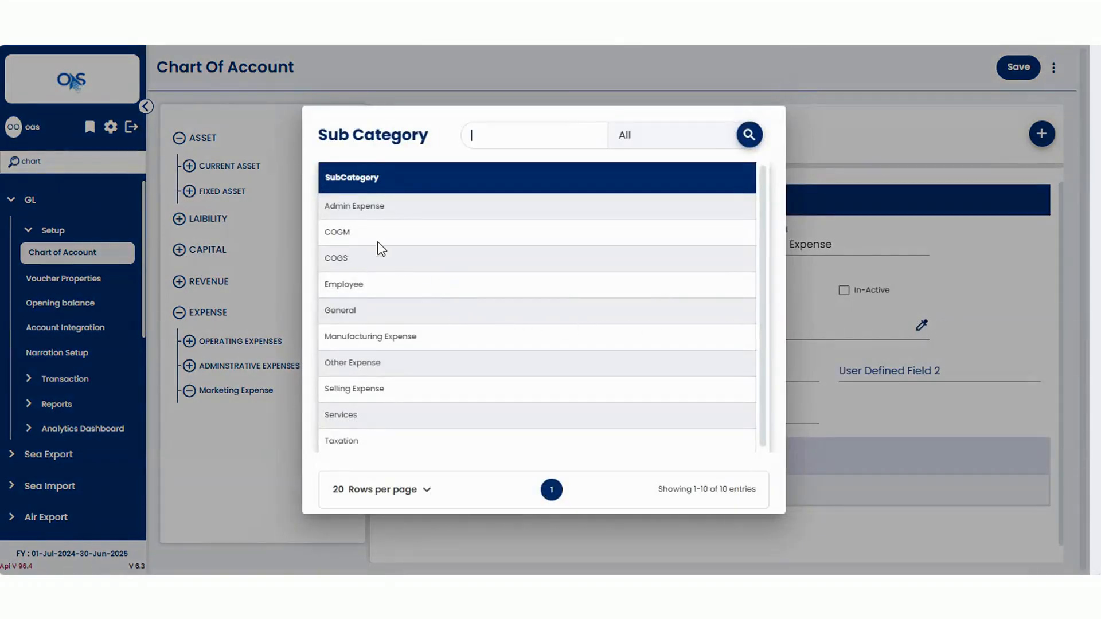
scroll(344, 416, down, 1)
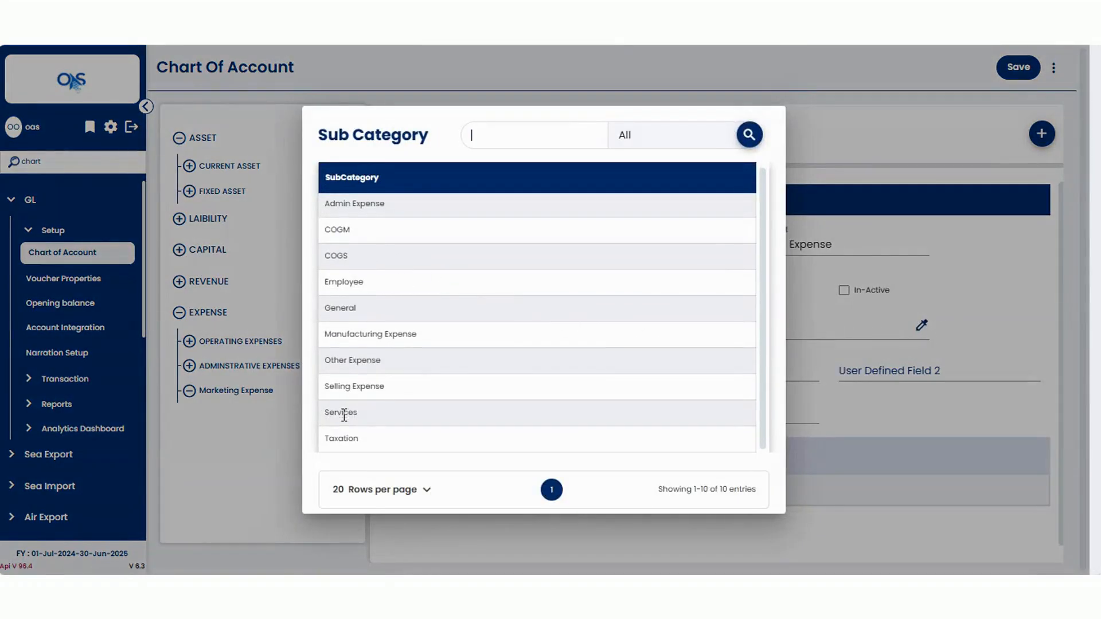
click(348, 361)
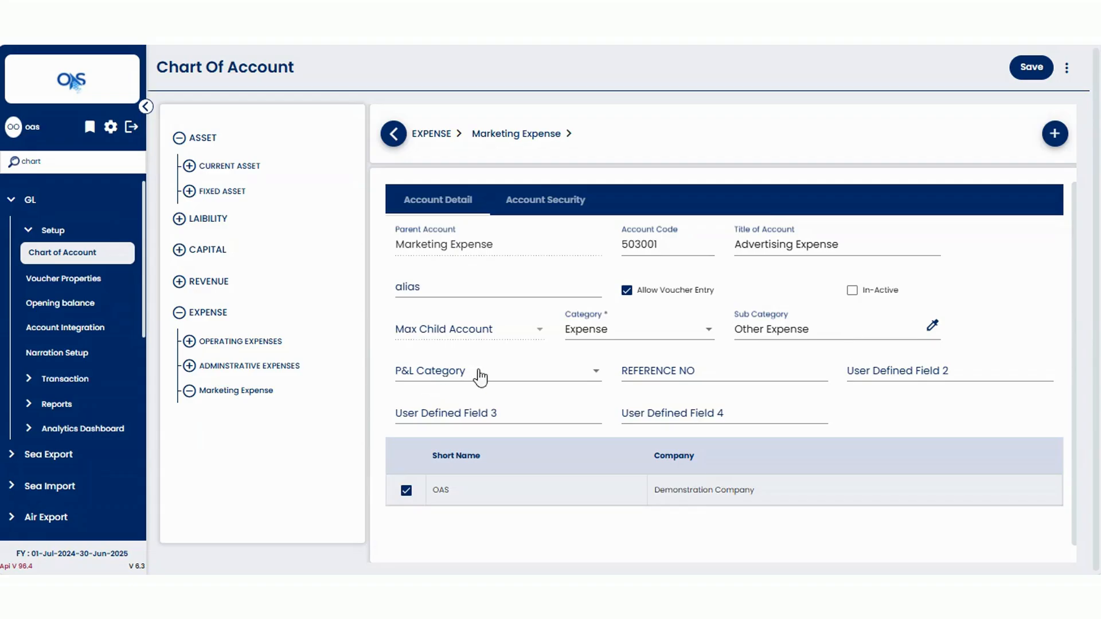
Set the P&L Category to NP and save the Advertising Expense account.
click(534, 376)
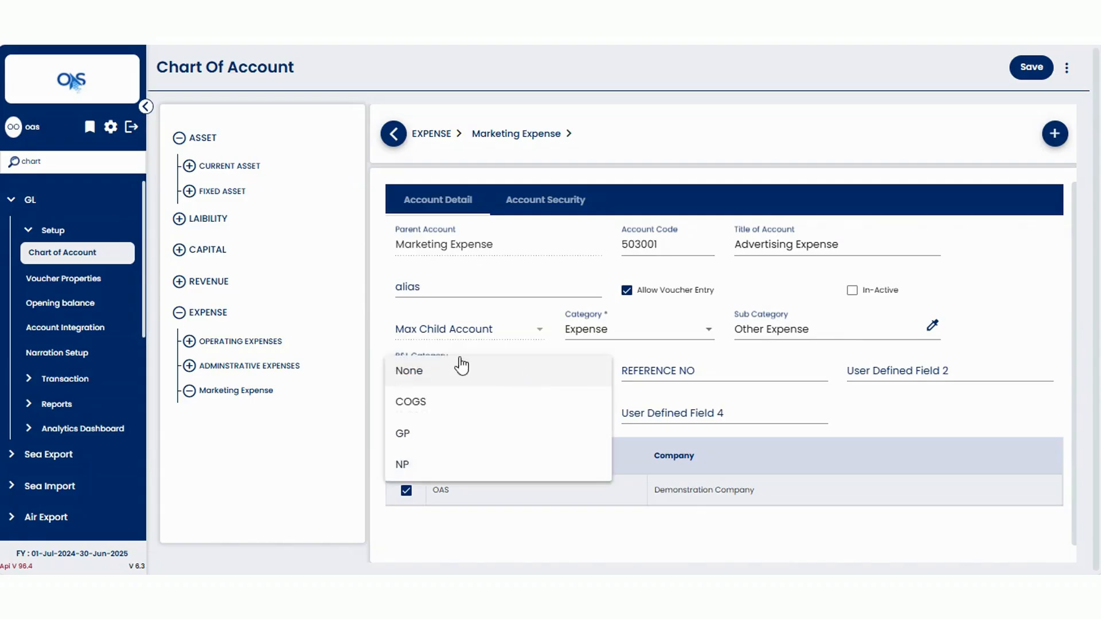
click(412, 473)
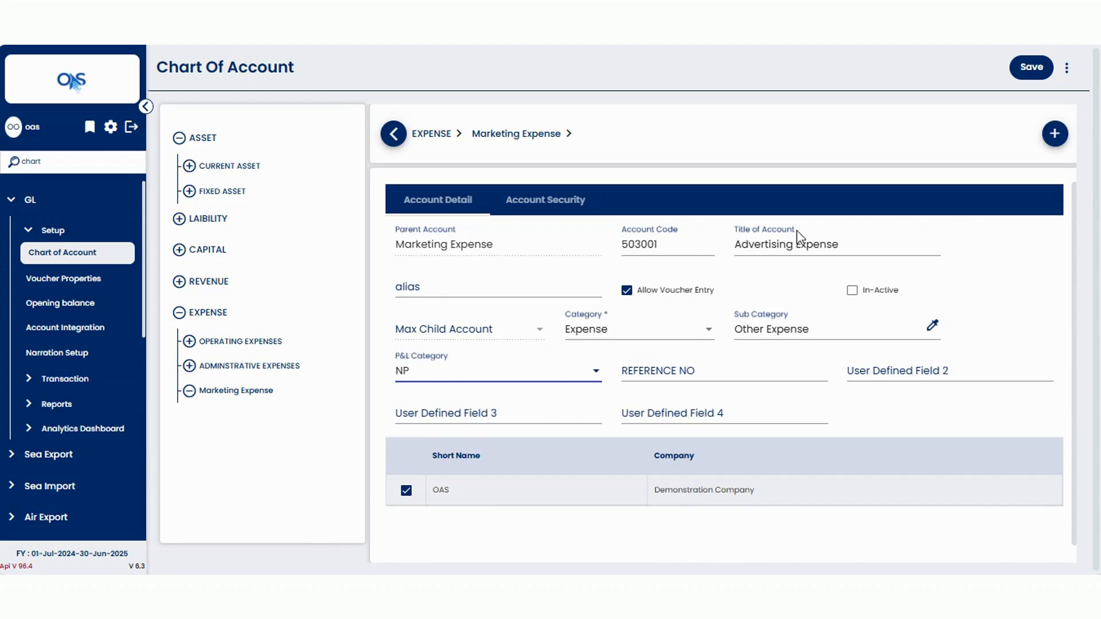
click(1032, 67)
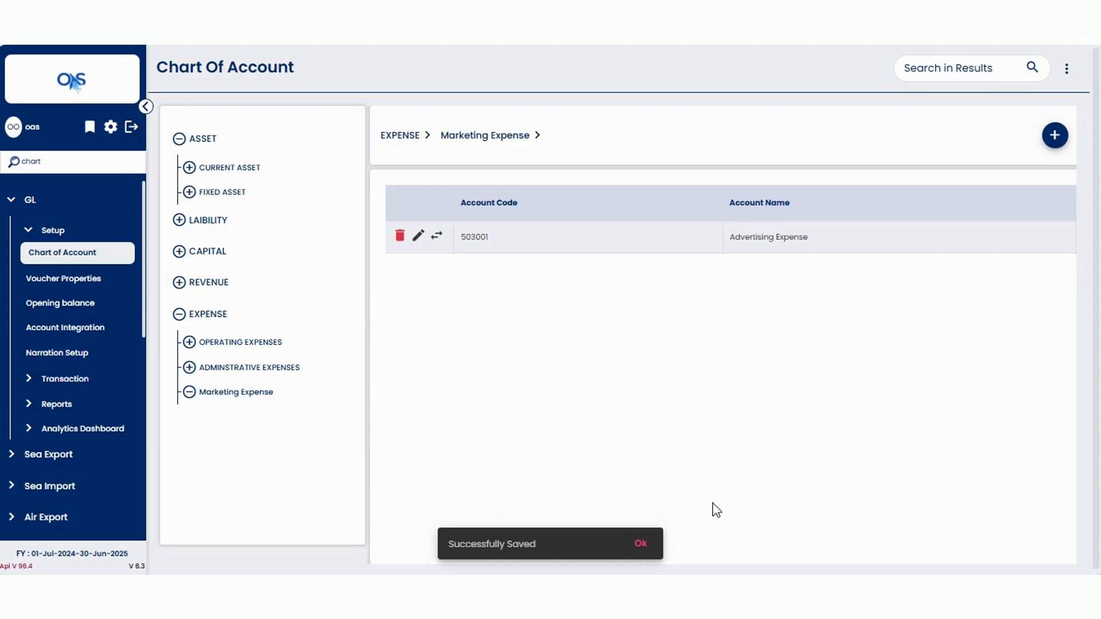
Browse the EXPENSE branch to review Marketing Expense and its child account.
double_click(476, 237)
click(477, 240)
click(208, 317)
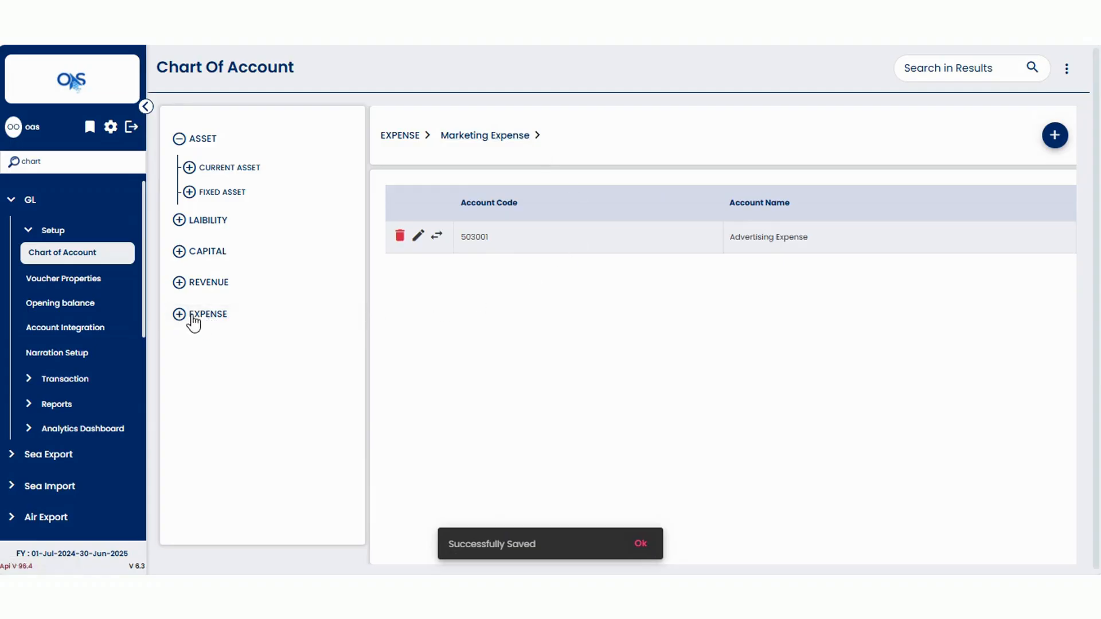
click(208, 317)
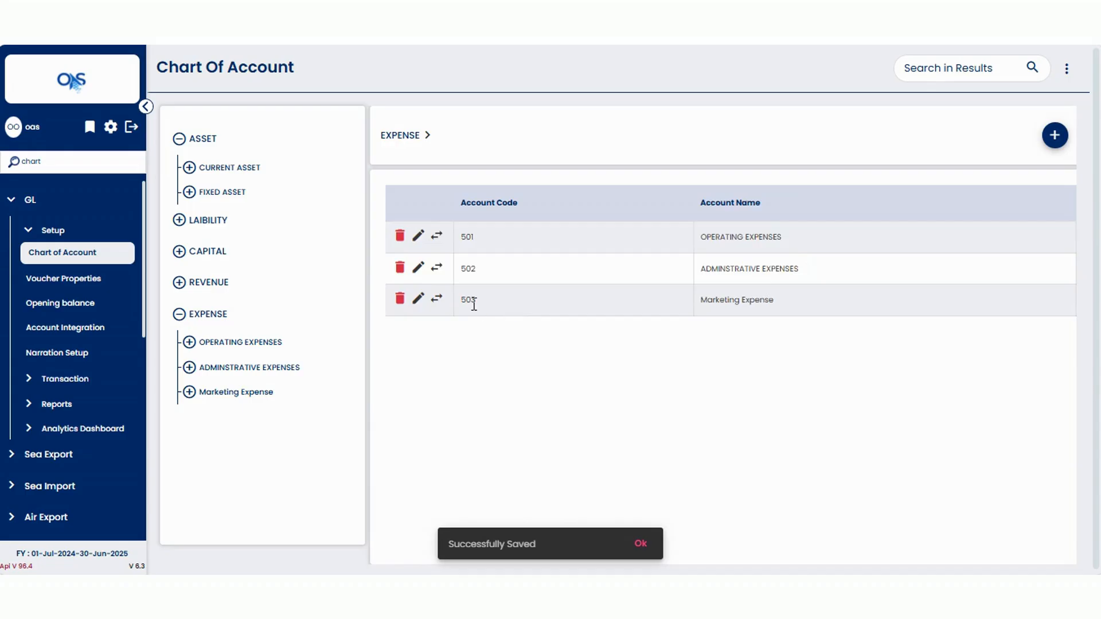
click(201, 395)
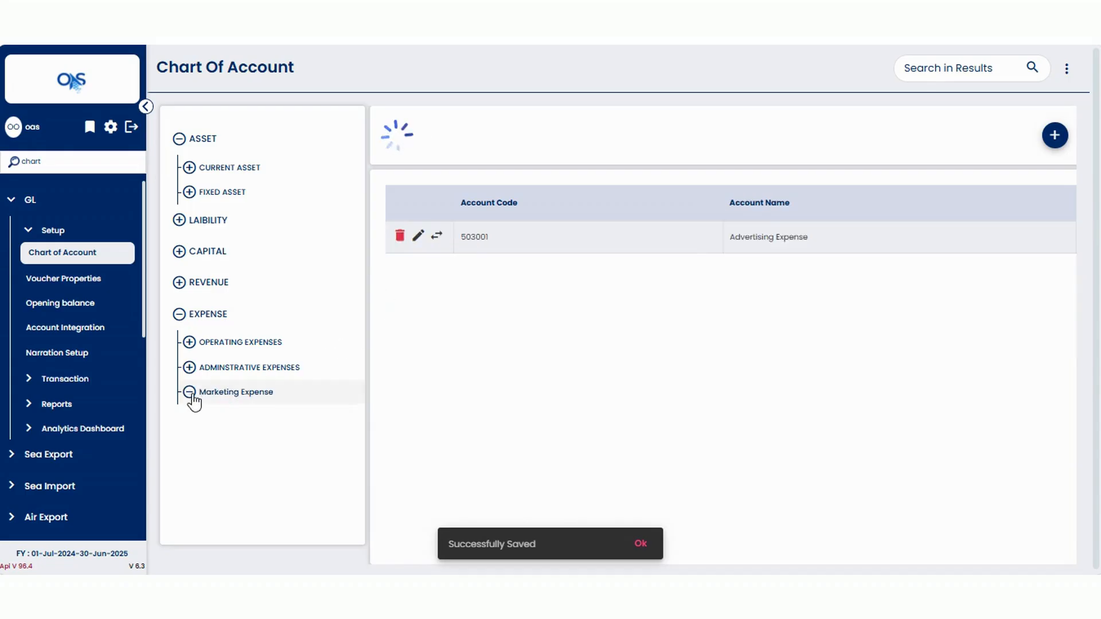
click(216, 394)
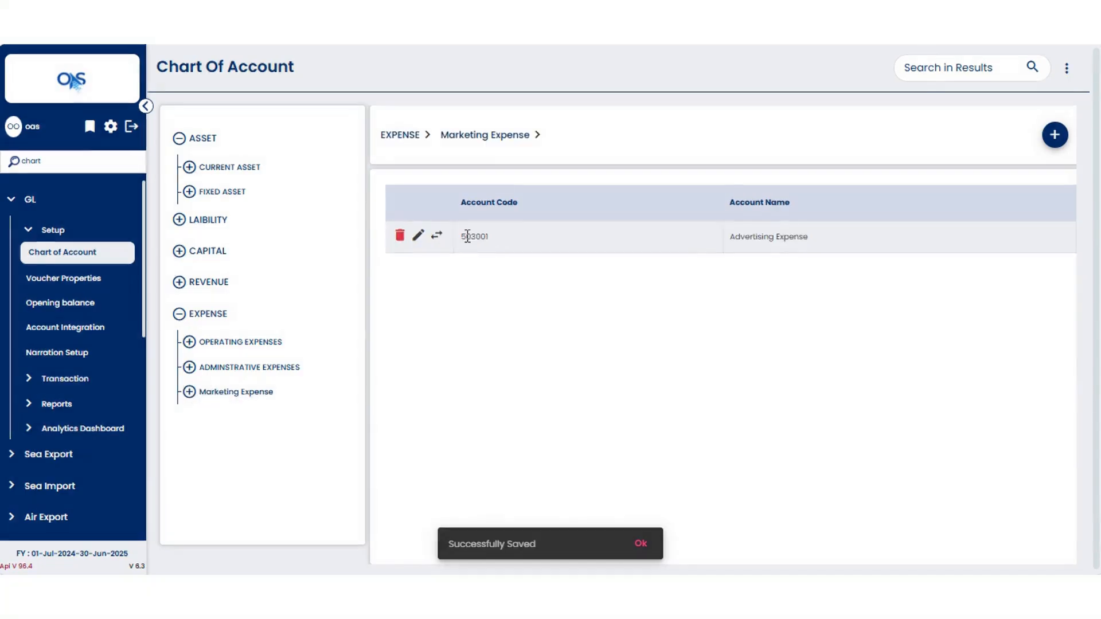